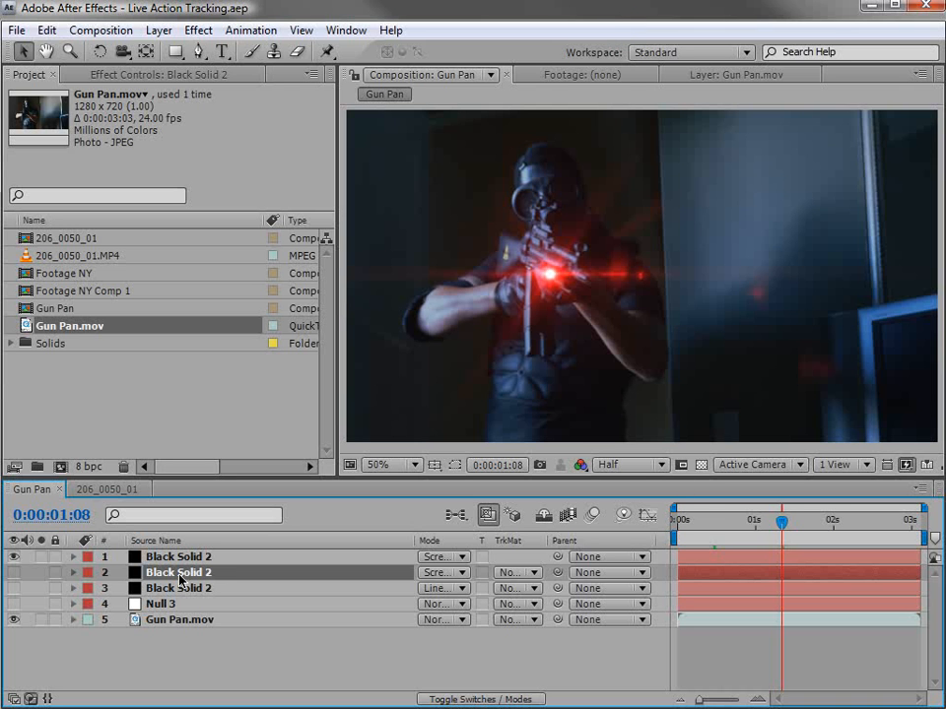
Preview the red flare's motion in the Gun Pan composition, comparing the frame with the top Black Solid 2 layer hidden and shown.
drag(759, 524, 826, 540)
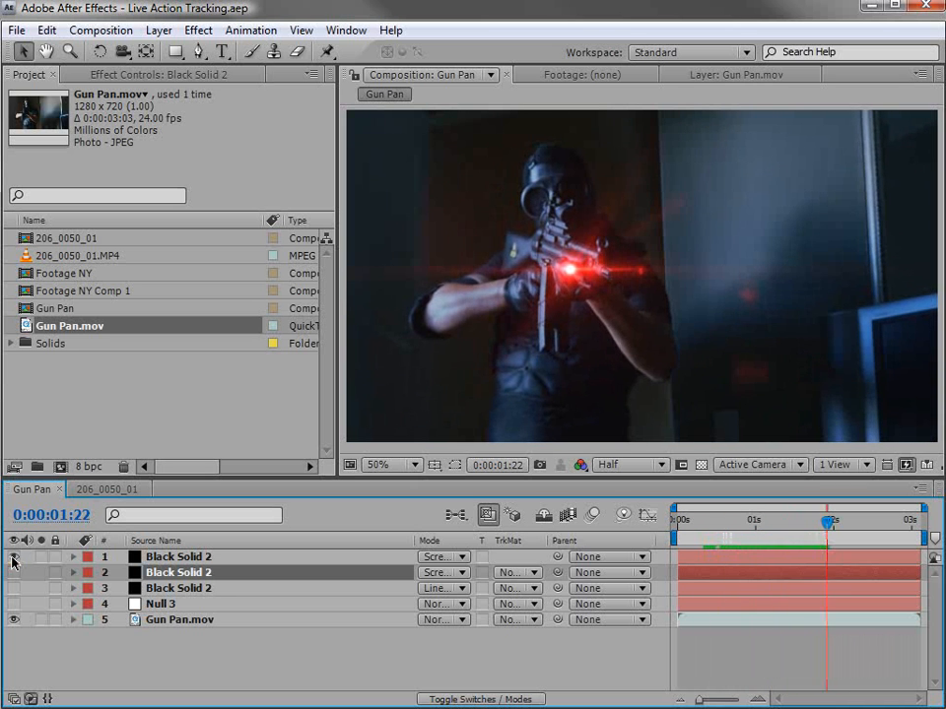
click(13, 557)
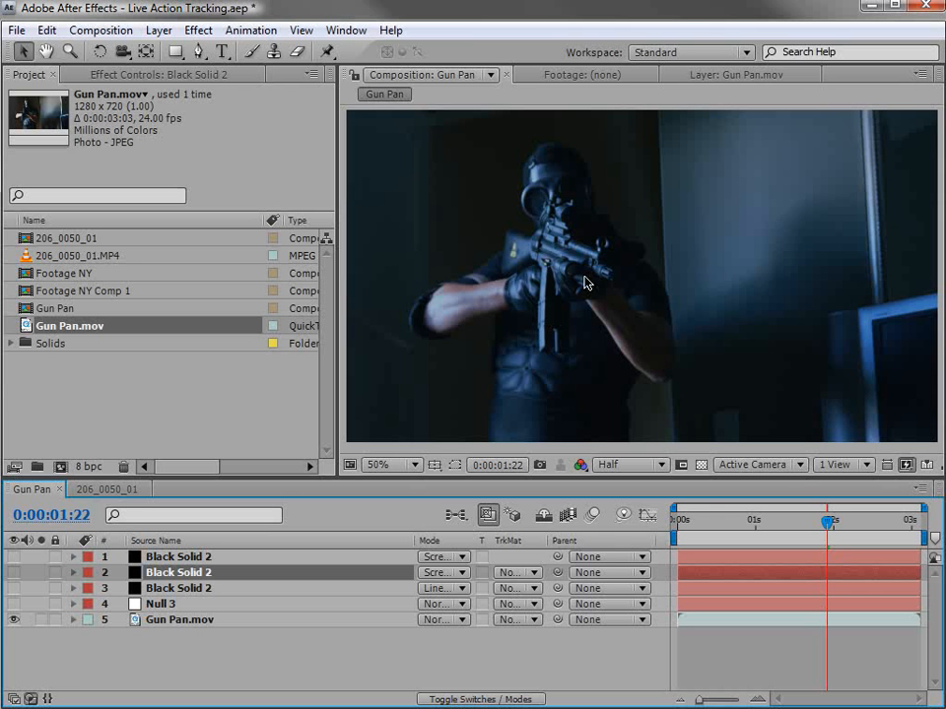
key(period)
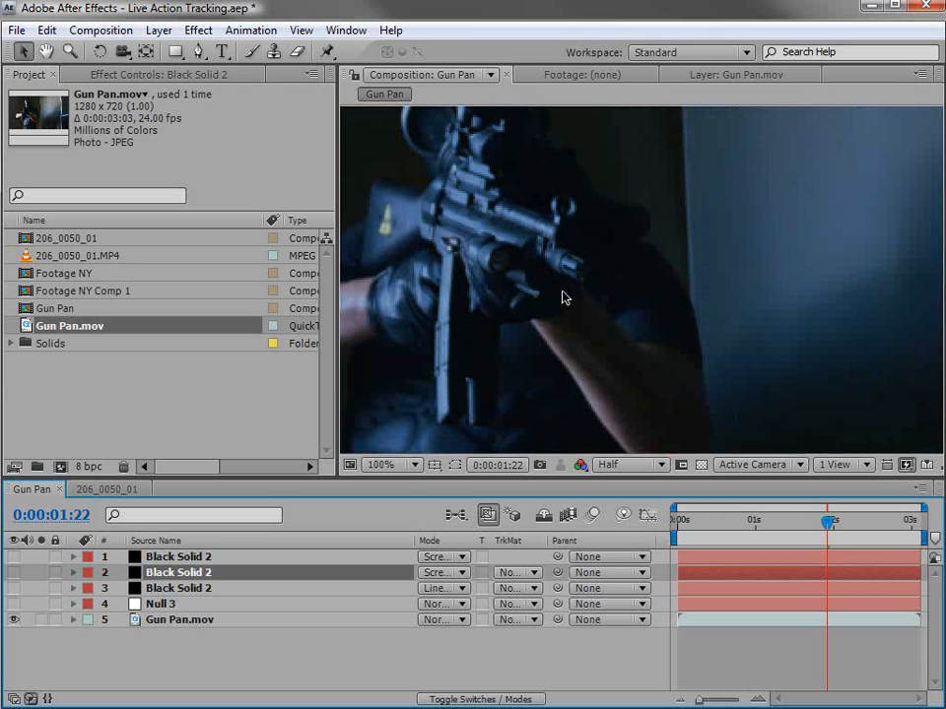
click(14, 558)
key(comma)
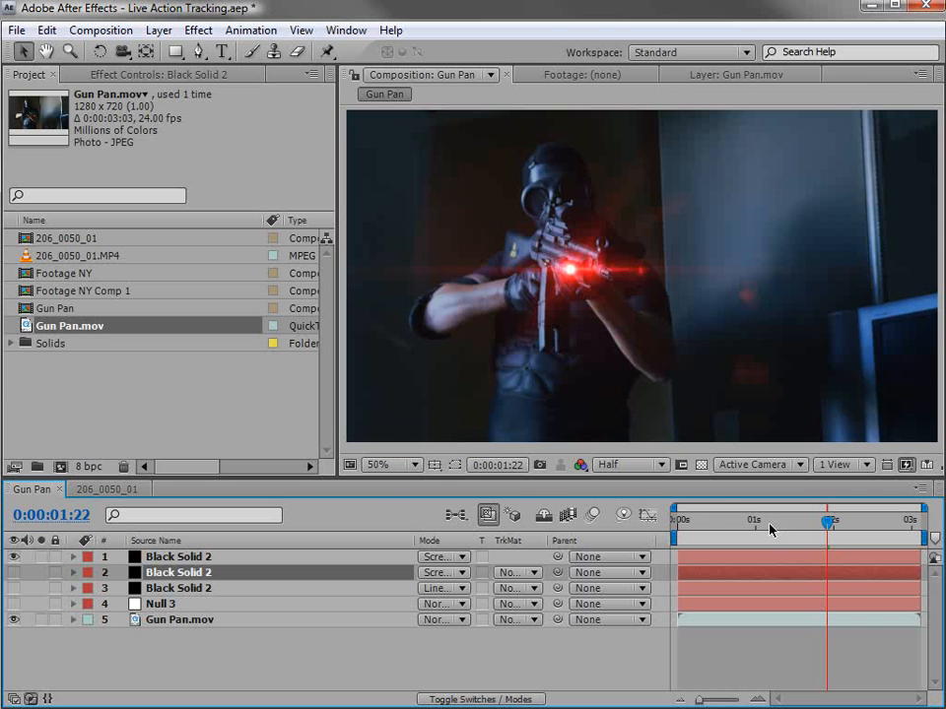
drag(771, 528, 850, 529)
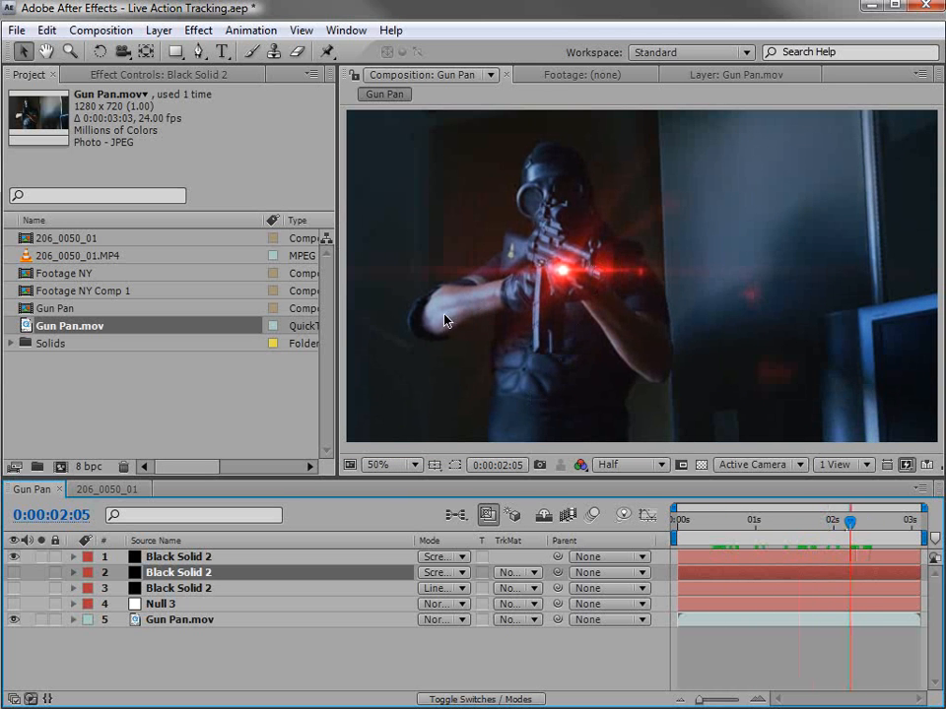
Hide the top Black Solid 2 flare layer, show the second Black Solid 2 layer instead, and scrub through its motion.
key(period)
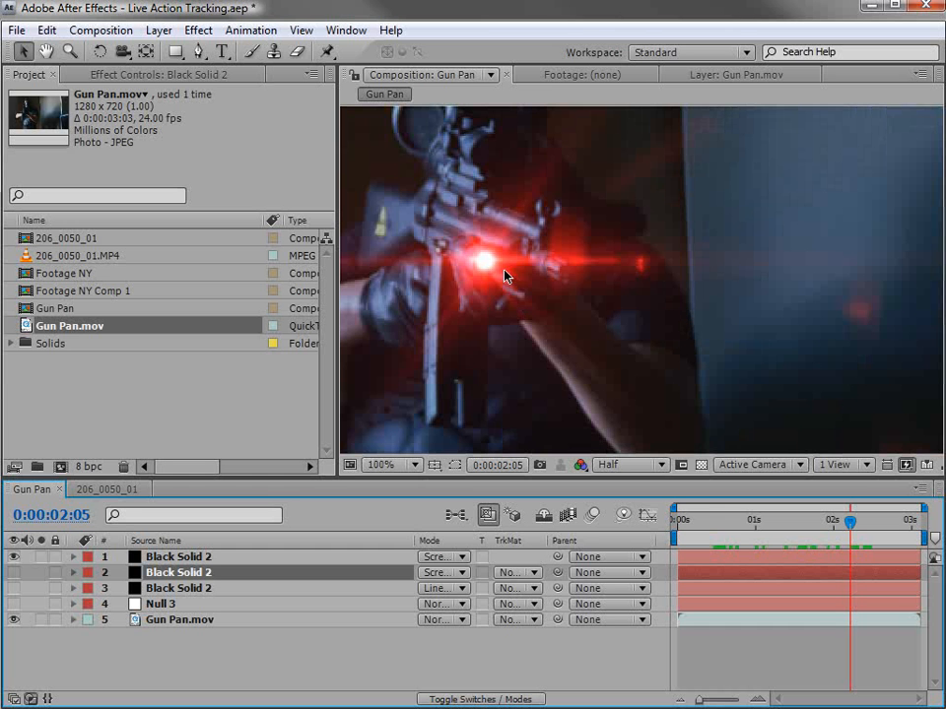
click(13, 557)
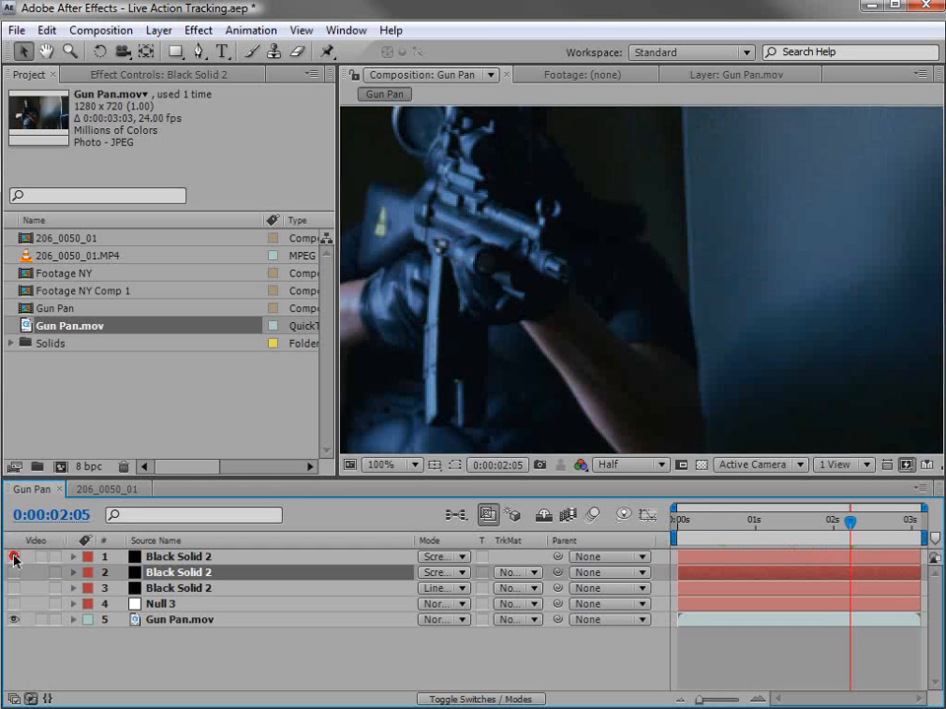
click(12, 558)
click(12, 558)
click(14, 572)
key(comma)
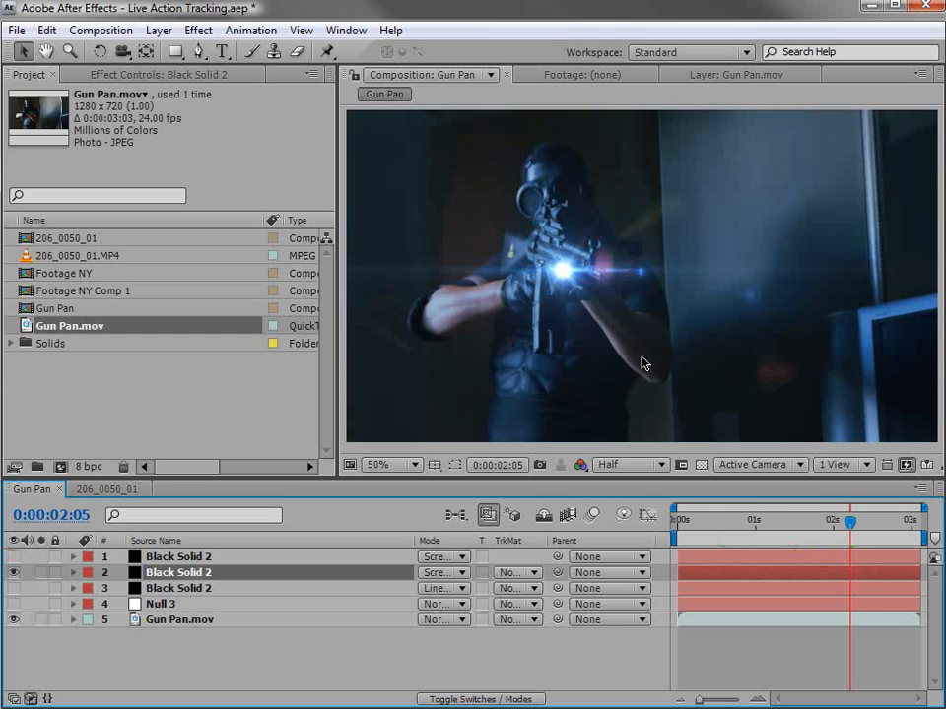
drag(850, 522, 750, 534)
Open the 206_0050_01 composition, set its preview resolution to Half, and scrub to 0:00:04:03.
click(106, 489)
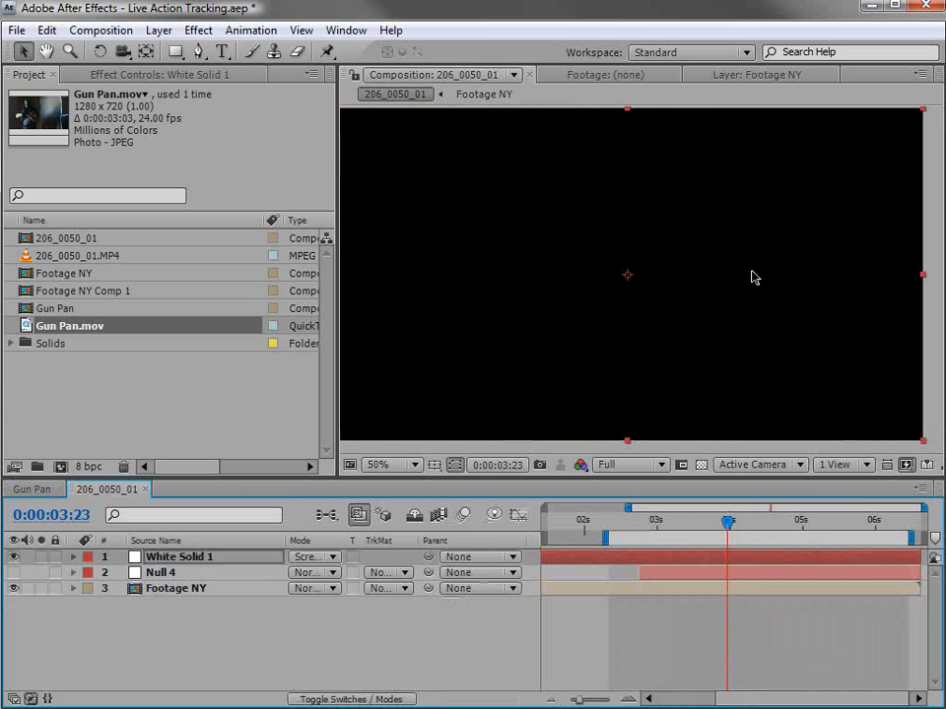
click(639, 465)
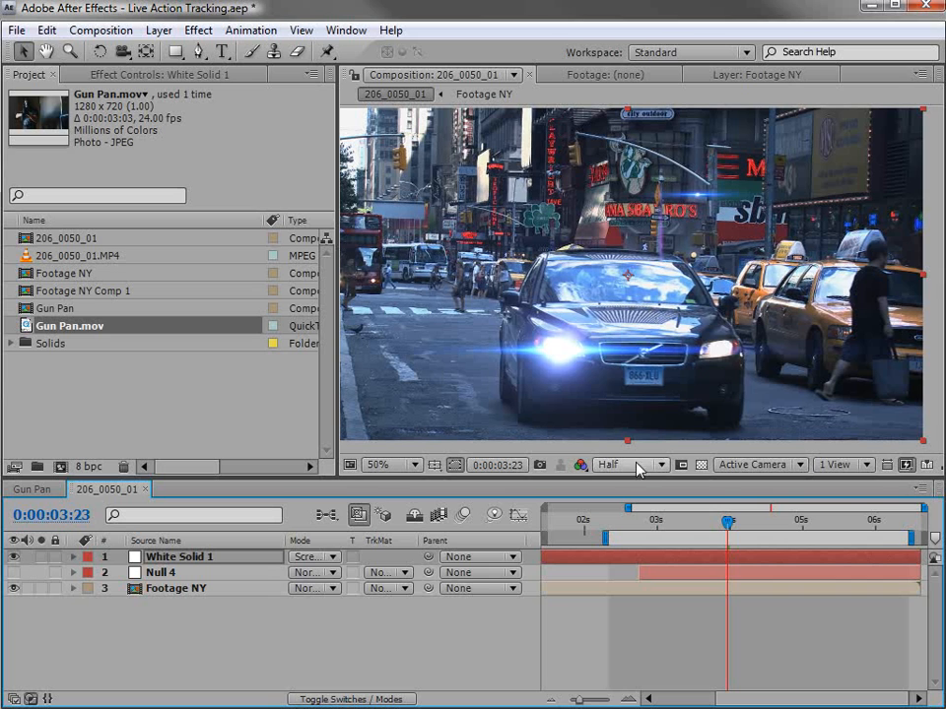
drag(729, 522, 744, 549)
key(comma)
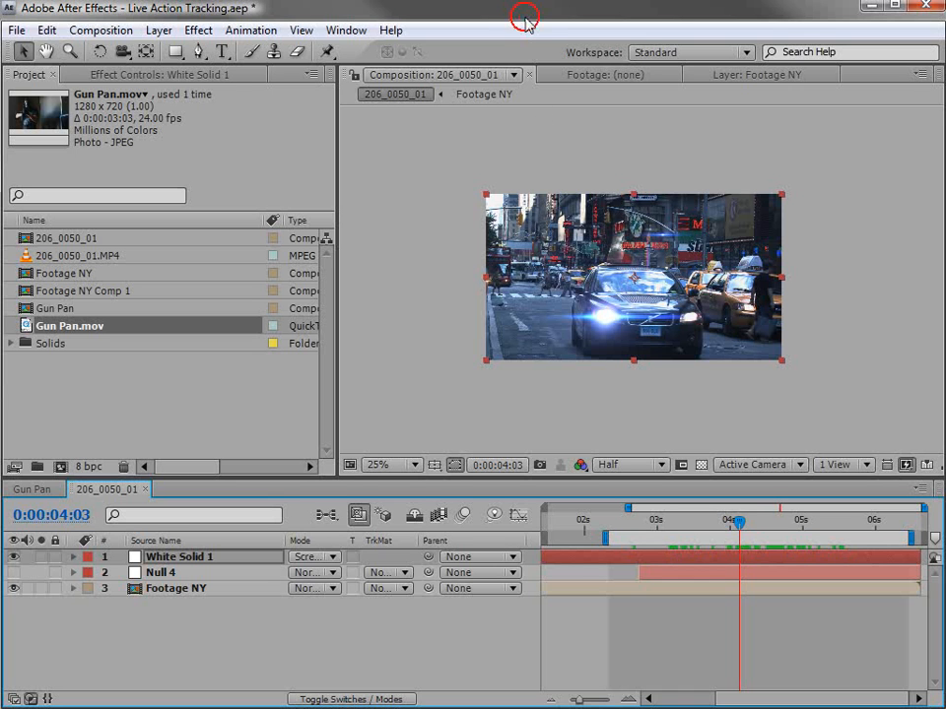
Save the project and deselect the White Solid 1 layer.
key(ctrl+s)
click(460, 321)
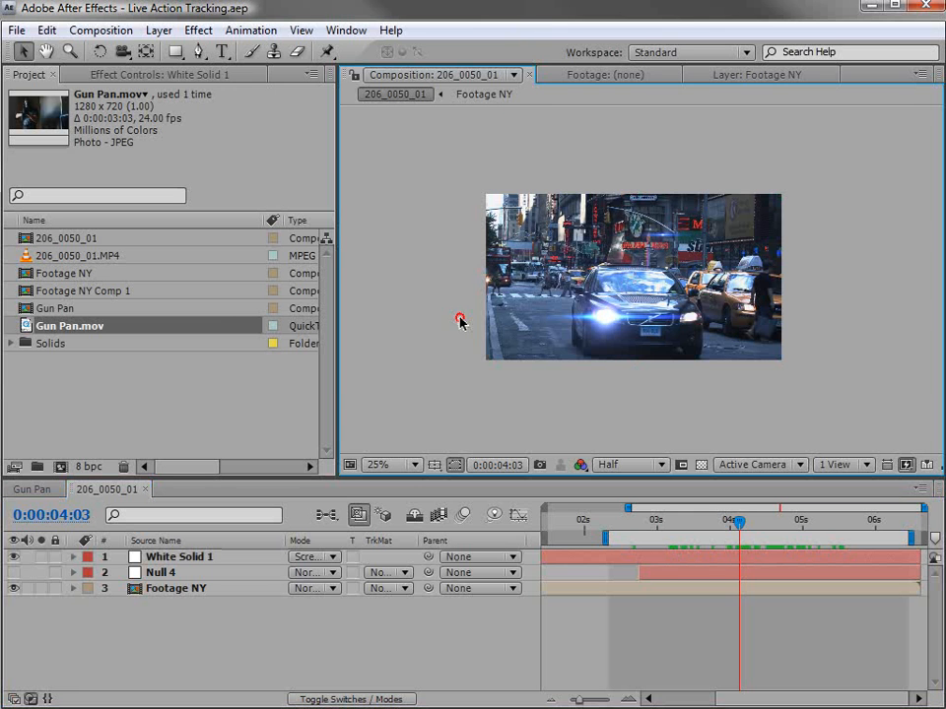
key(period)
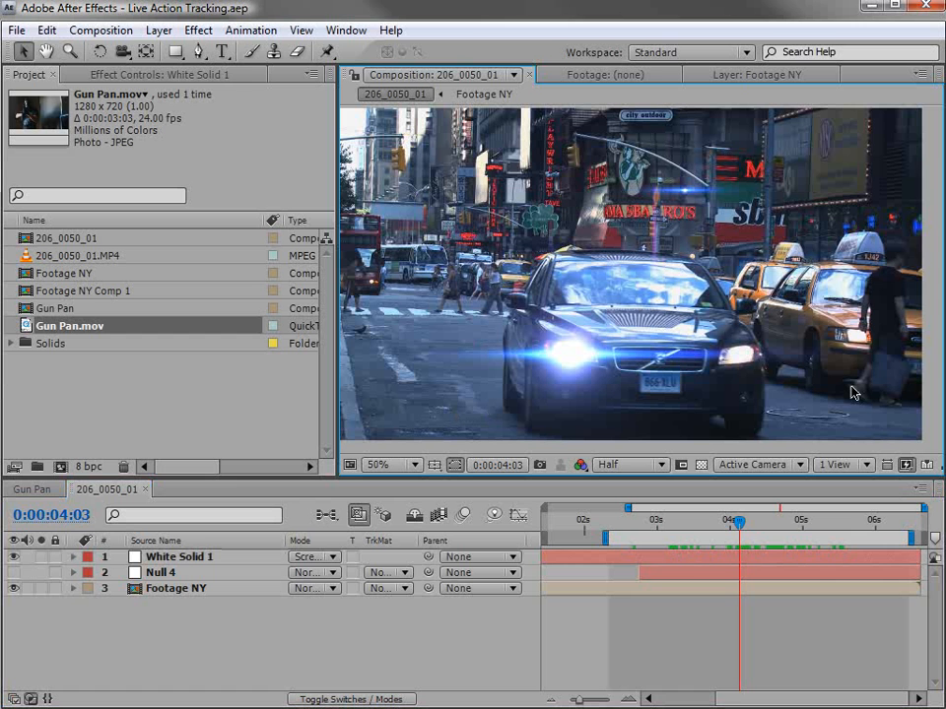
Create a new composition from Gun Pan.mov and go to 0:00:01:15 with the gun in close view.
click(88, 376)
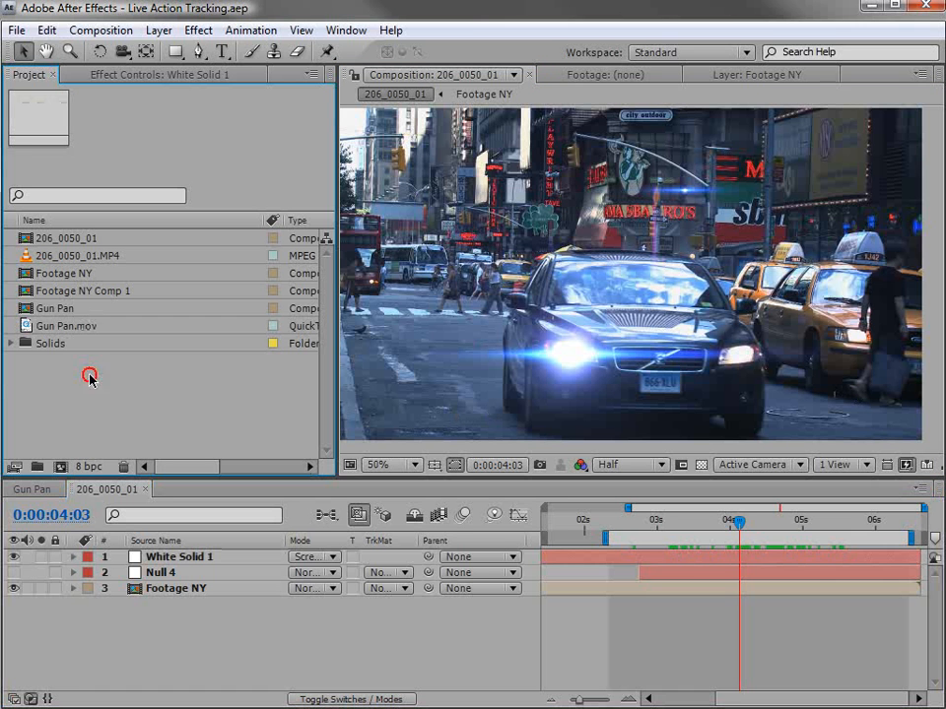
drag(30, 325, 62, 466)
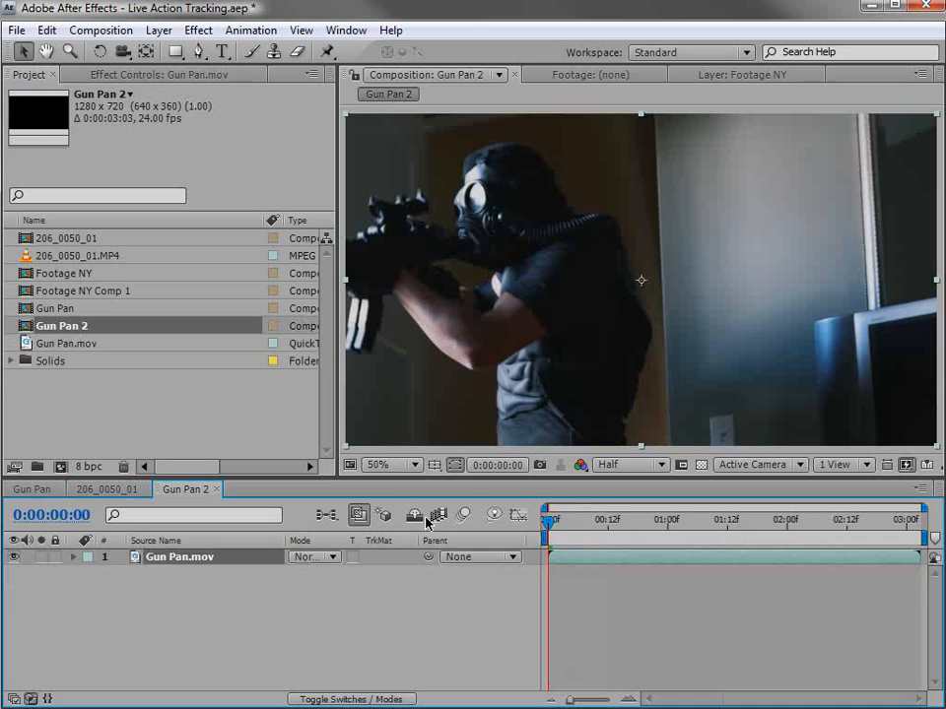
drag(558, 529, 742, 531)
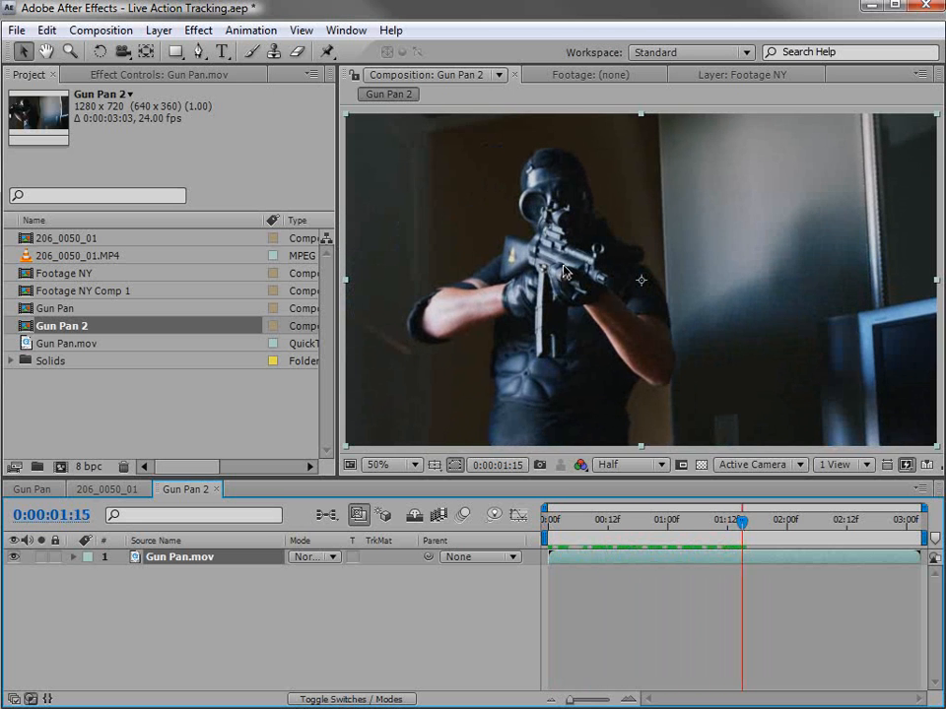
scroll(564, 270, up, 2)
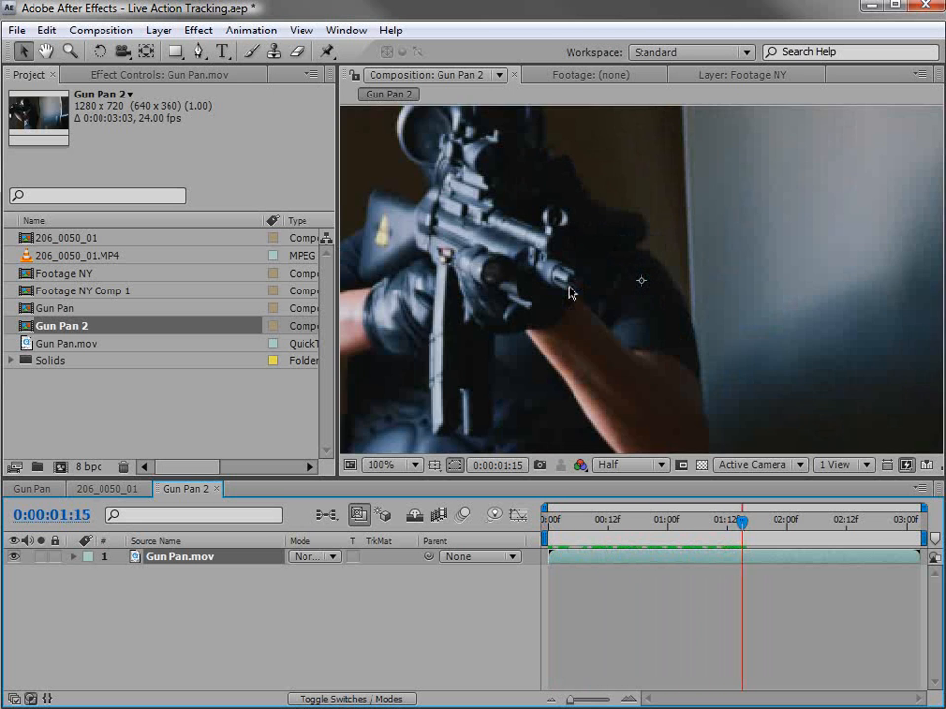
click(508, 283)
Open the Tracker controls and move them clear of the gun in the composition view.
click(350, 29)
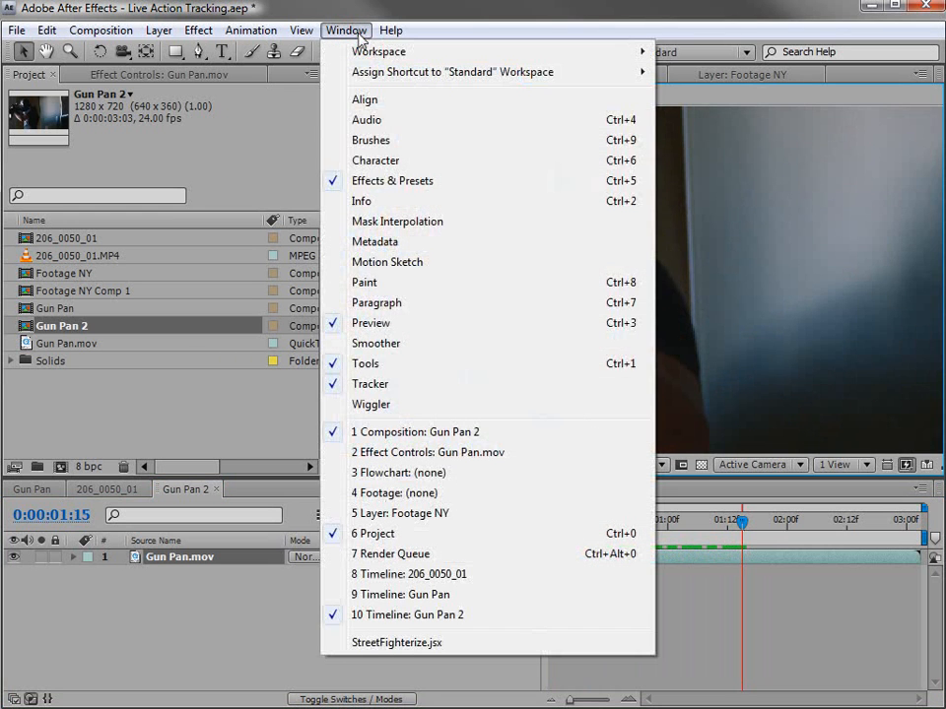
click(374, 384)
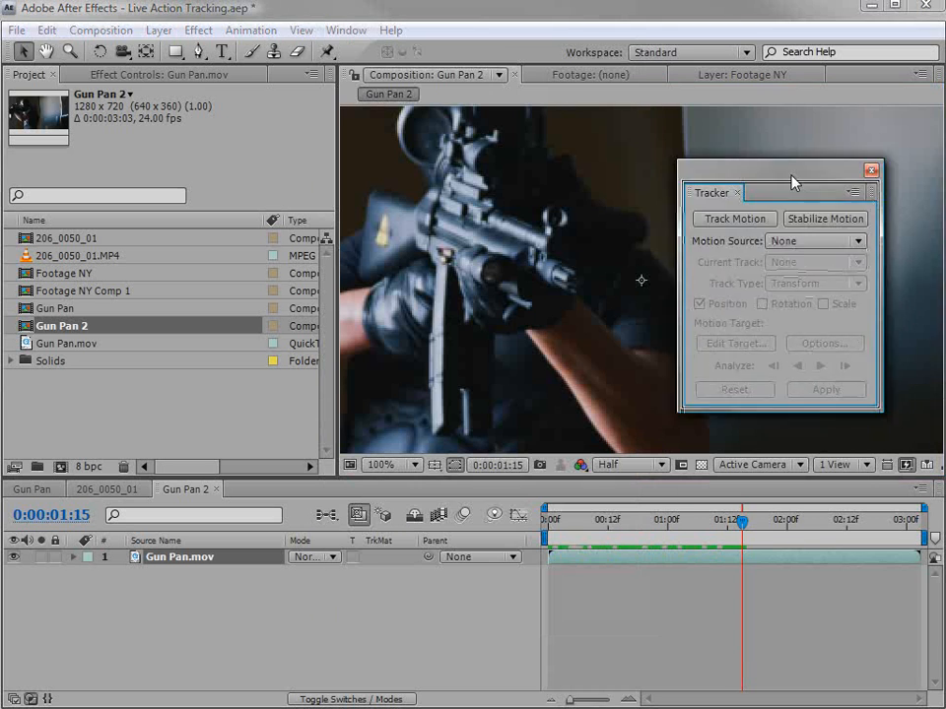
drag(792, 181, 839, 144)
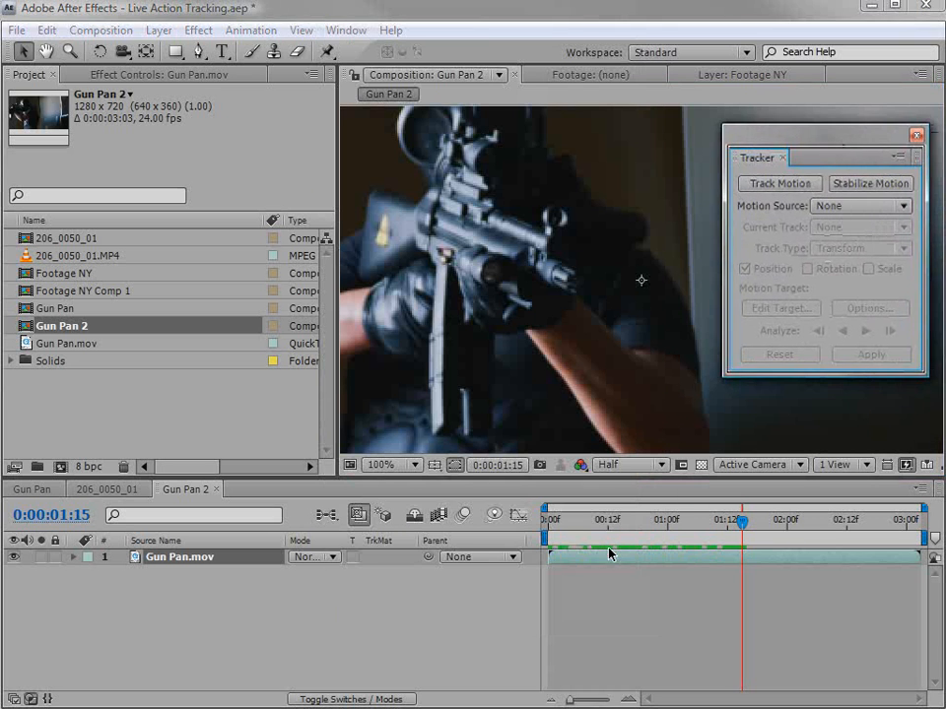
click(584, 569)
click(586, 559)
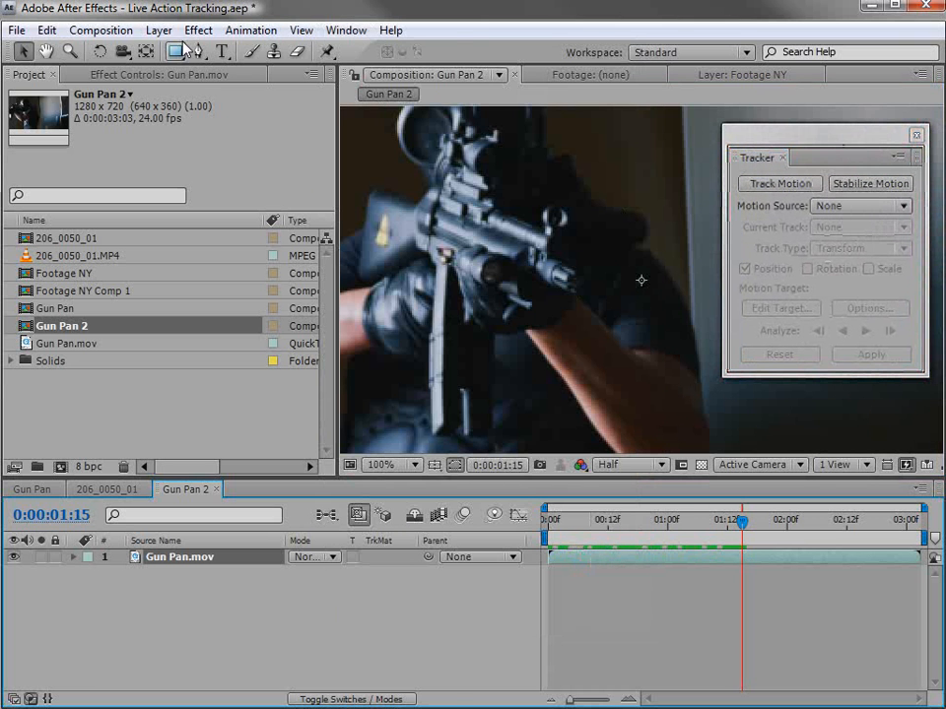
Add a null object to the composition and start a Track Motion tracker on the Gun Pan.mov layer.
click(158, 29)
mouse_move(448, 54)
click(501, 133)
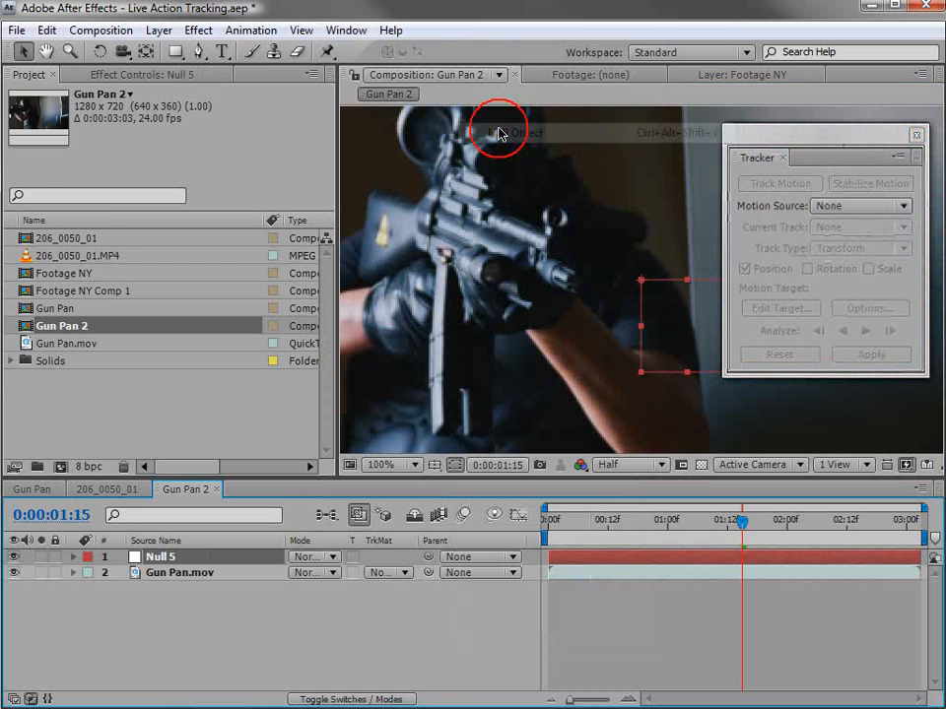
click(167, 575)
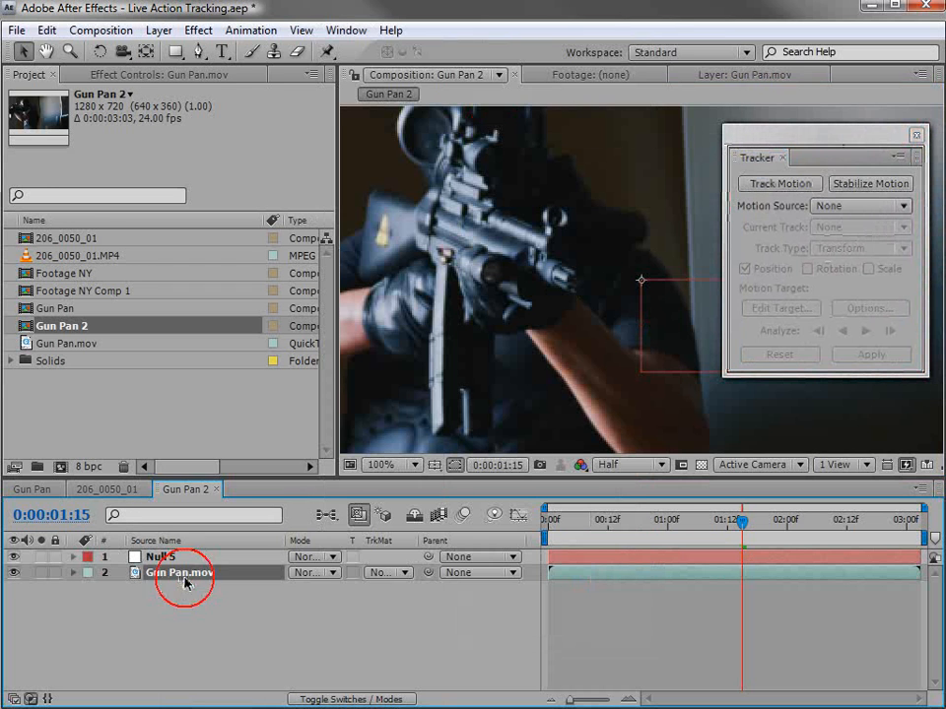
click(778, 184)
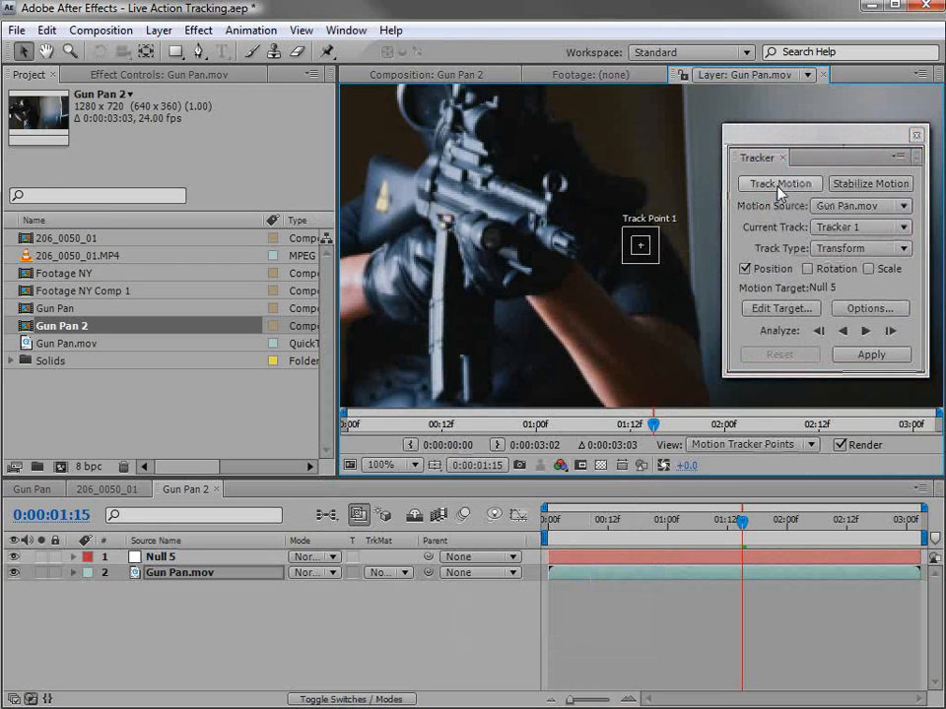
Place Track Point 1 on the round dark opening beneath the gun barrel and enlarge its feature and search regions around it.
click(639, 249)
drag(648, 261, 600, 273)
scroll(633, 267, down, 1)
key(ctrl+z)
key(space)
drag(674, 275, 582, 277)
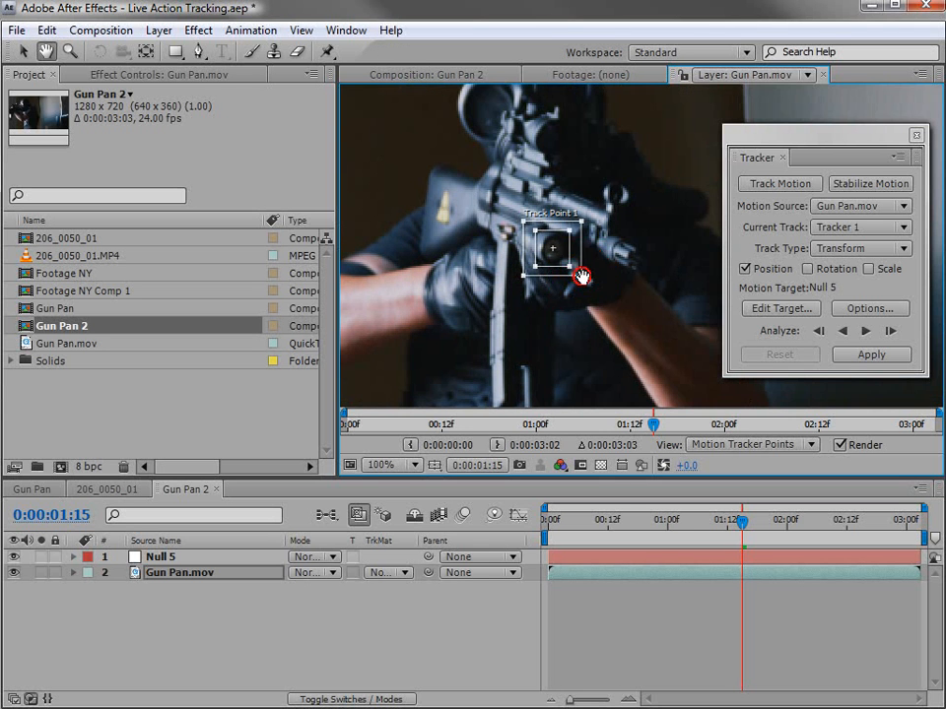
Analyze the track point backward from 0:00:01:15 and stop at 0:00:01:02.
click(843, 333)
key(space)
drag(455, 290, 533, 209)
scroll(596, 294, up, 1)
key(space)
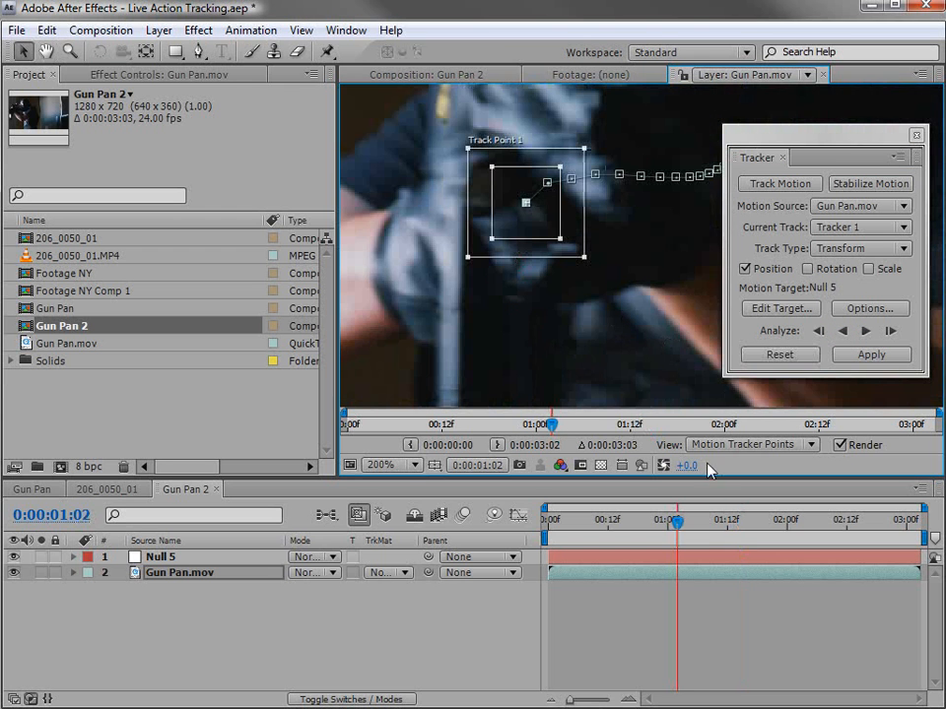
Go to 0:00:01:05 and enlarge Track Point 1's feature region and search region slightly.
key(Page_Down)
key(Page_Down)
key(Page_Down)
key(Page_Down)
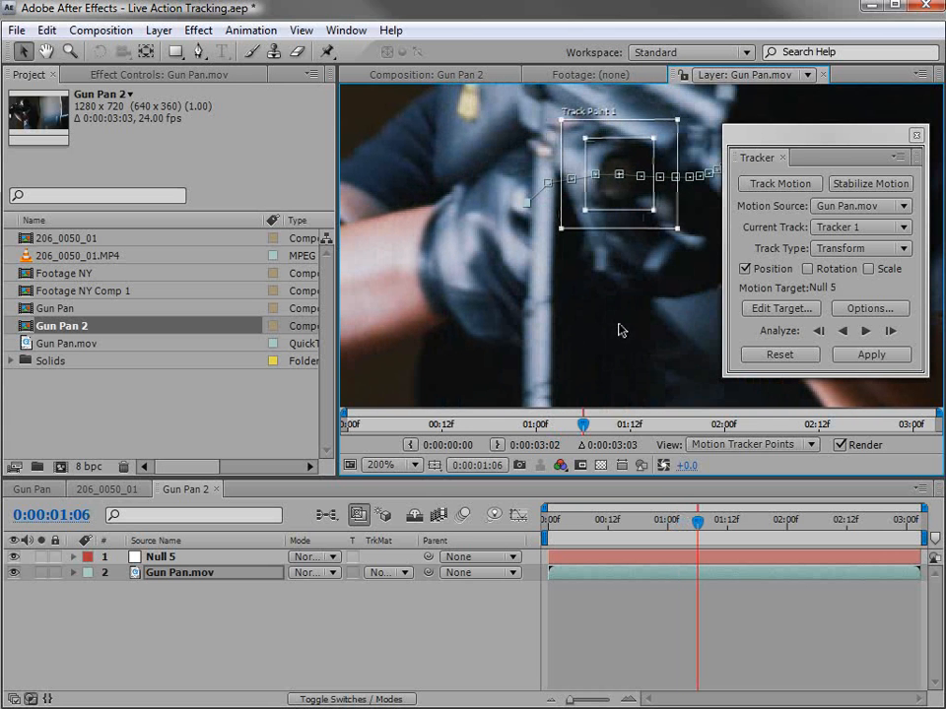
key(Page_Up)
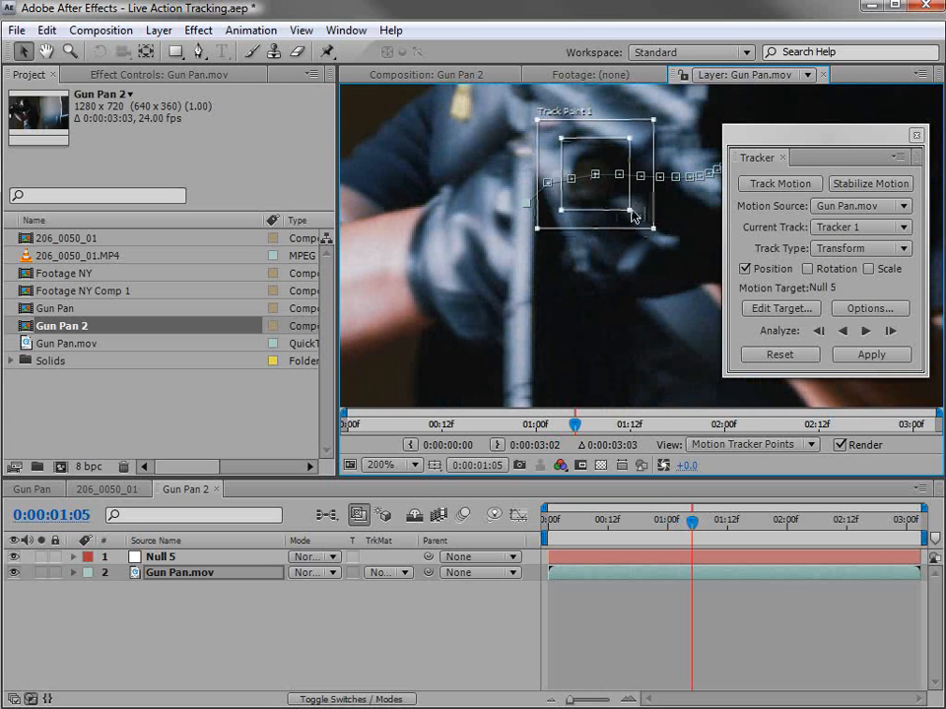
click(638, 213)
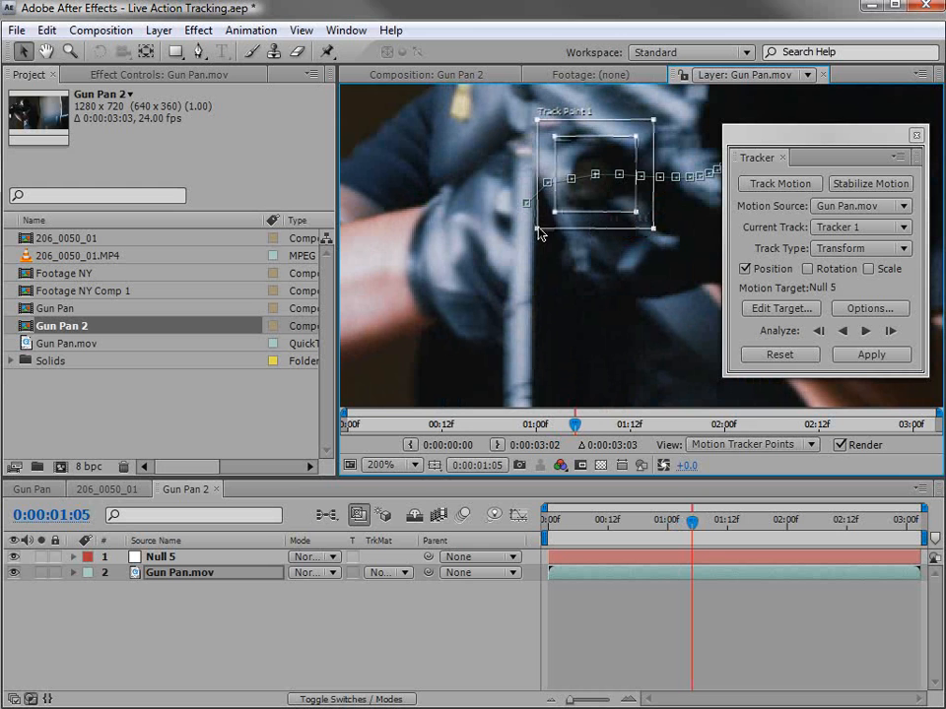
drag(536, 228, 528, 236)
Re-analyze the track backward one frame at a time from 0:00:01:05 to 0:00:01:02.
click(818, 331)
click(818, 331)
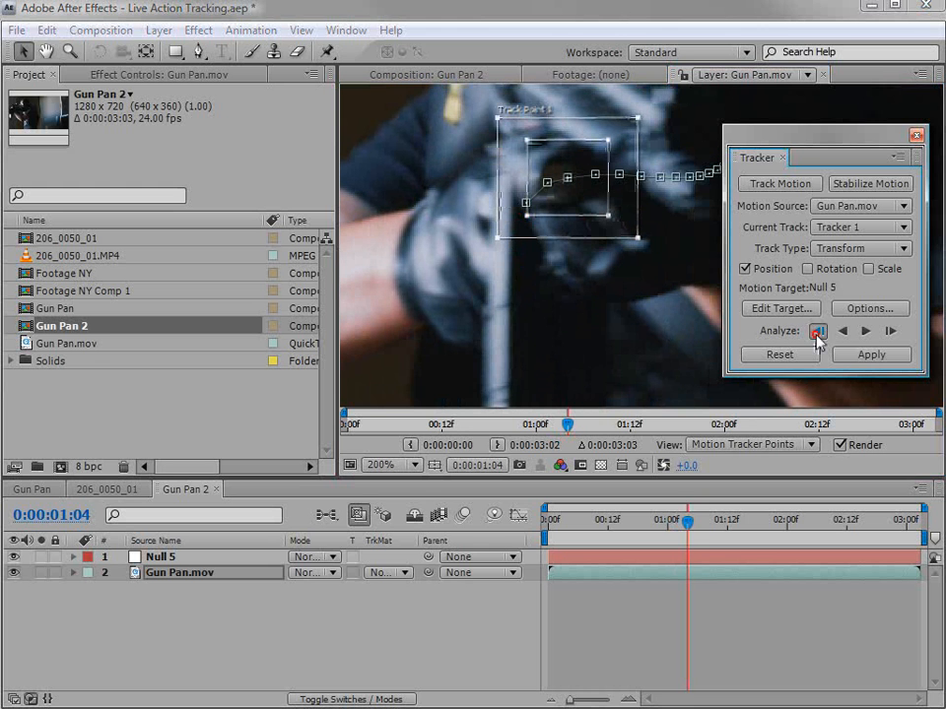
click(818, 331)
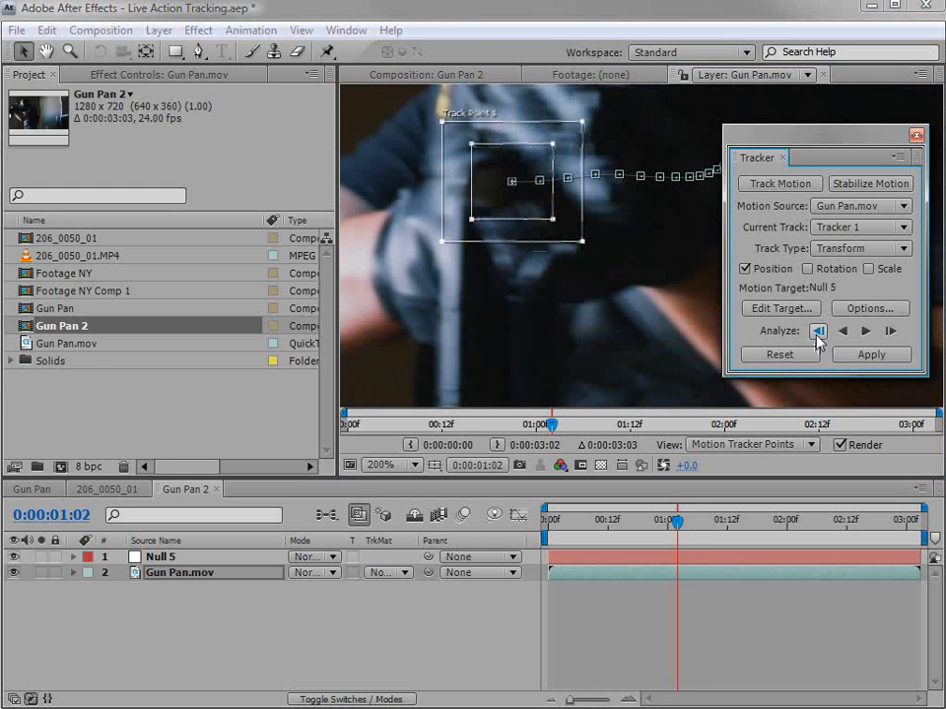
Step through the tracked frames between 0:00:01:02 and 0:00:01:07 to examine how well the track point follows the gun.
key(Page_Down)
key(Page_Down)
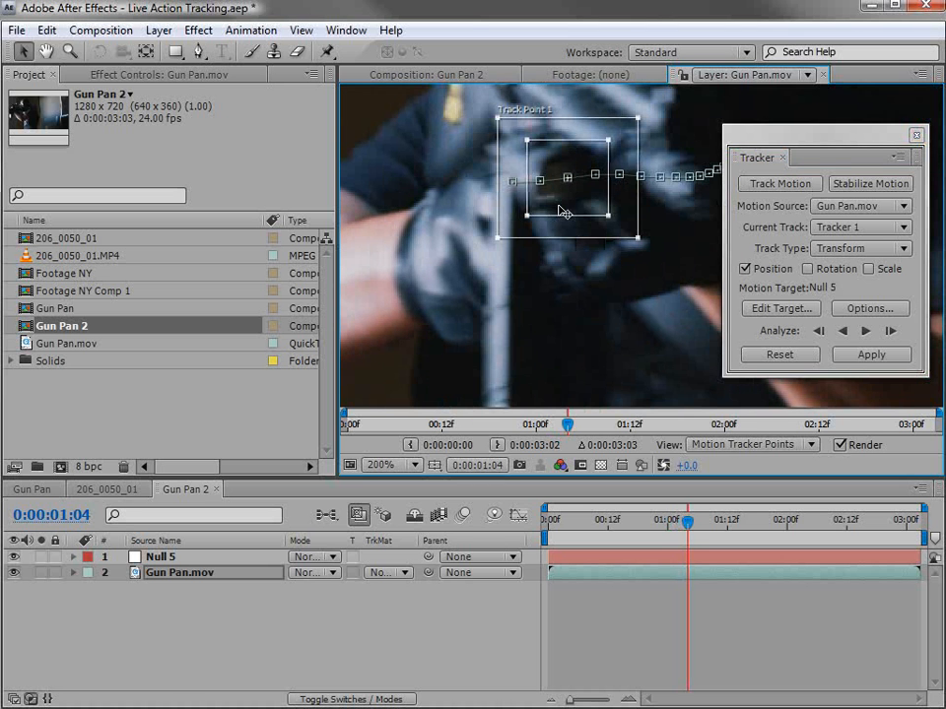
key(Page_Down)
key(Page_Down)
key(Page_Down)
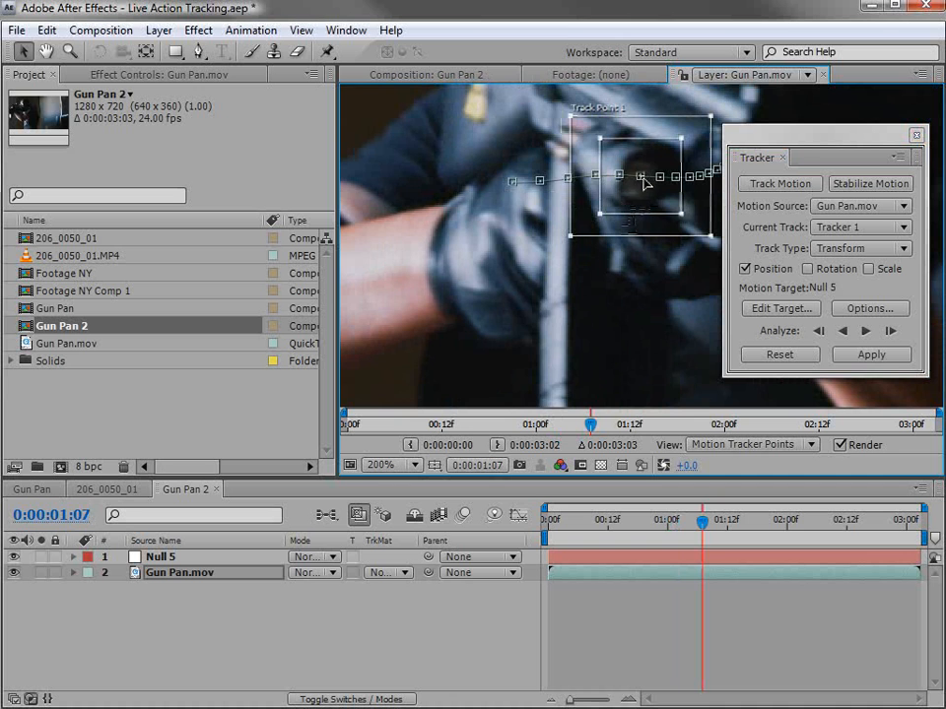
key(Page_Up)
key(Page_Up)
key(Page_Up)
key(Page_Up)
key(Page_Up)
key(Page_Down)
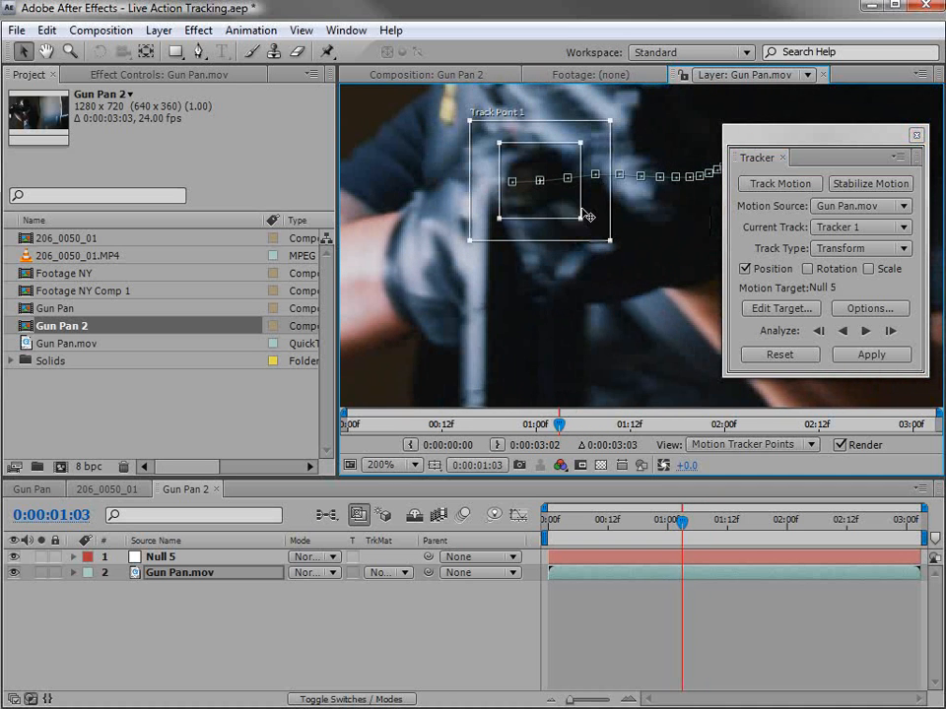
Re-analyze the track backward by two single frames from 0:00:01:04 to 0:00:01:02.
key(Page_Down)
click(819, 330)
click(819, 330)
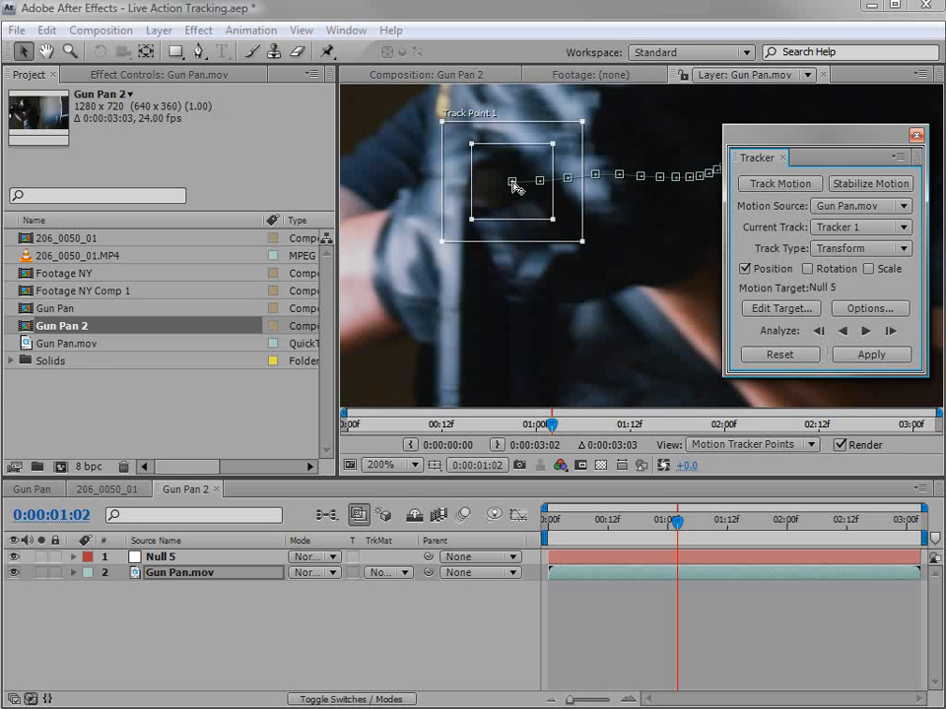
Move the track point onto the gun's light at 0:00:01:02 and re-analyze forward one frame at a time to 0:00:01:06.
drag(532, 210, 504, 215)
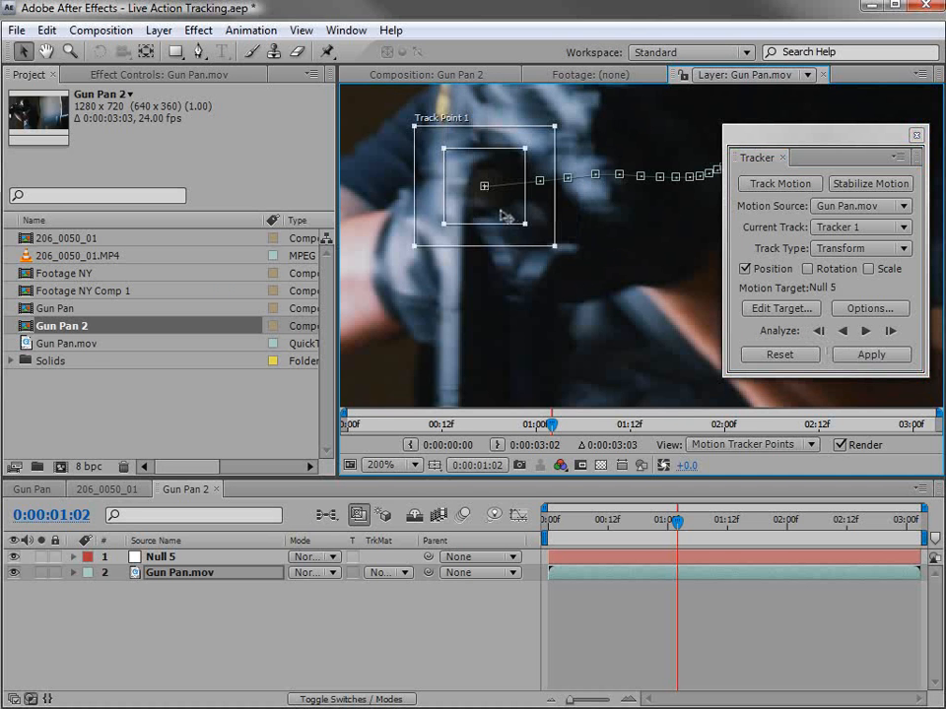
click(889, 331)
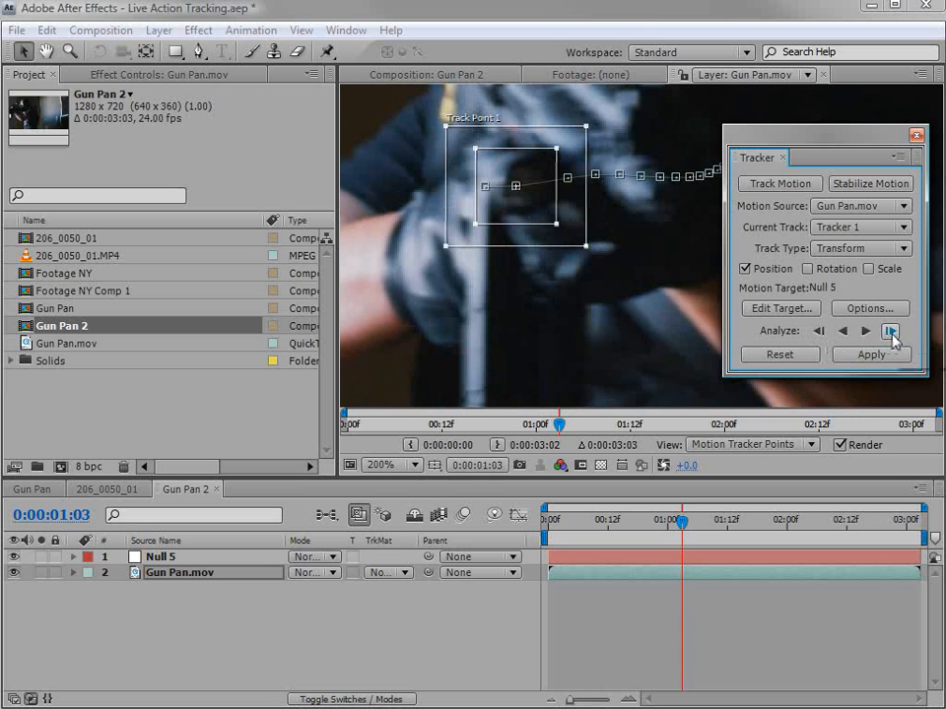
click(889, 331)
click(889, 332)
click(889, 332)
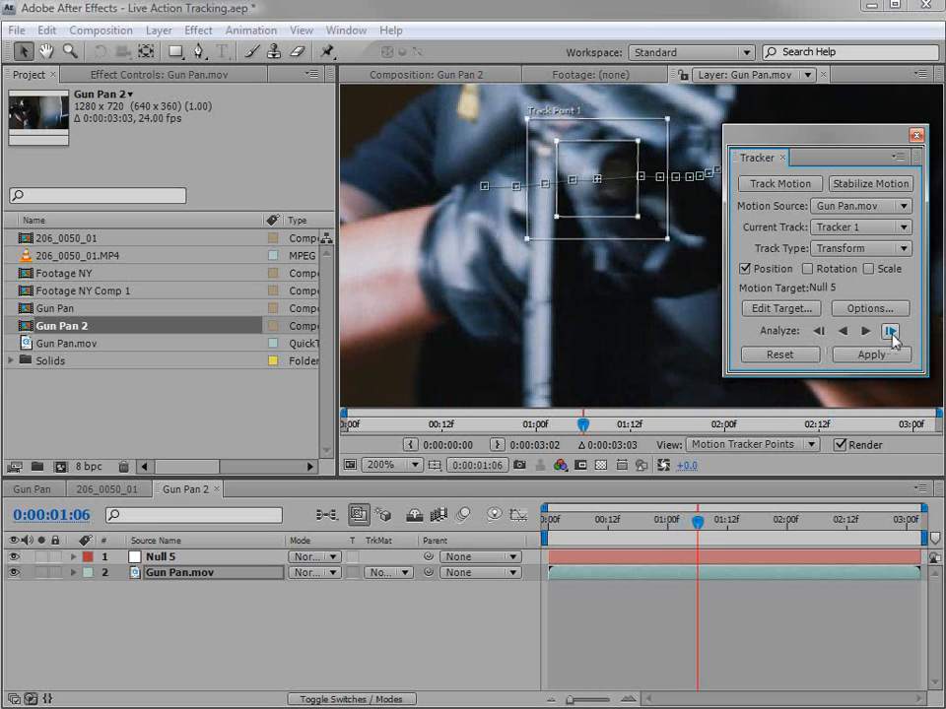
Recenter the track point on the gun's light at 0:00:01:06 and re-analyze backward one frame at a time to 0:00:01:03.
drag(606, 204, 627, 208)
click(818, 331)
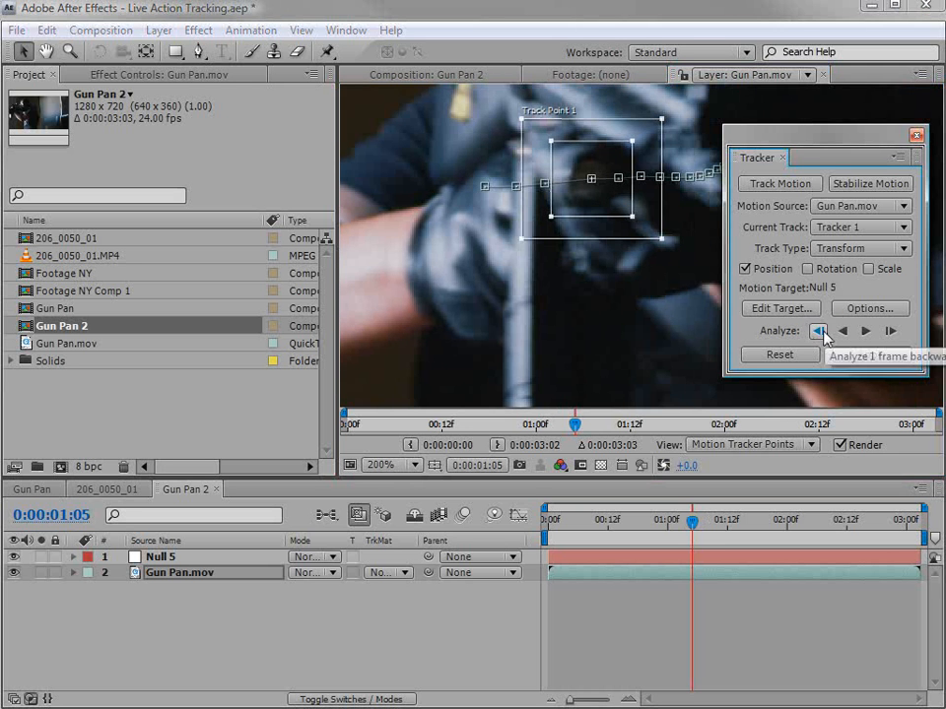
click(818, 331)
click(819, 331)
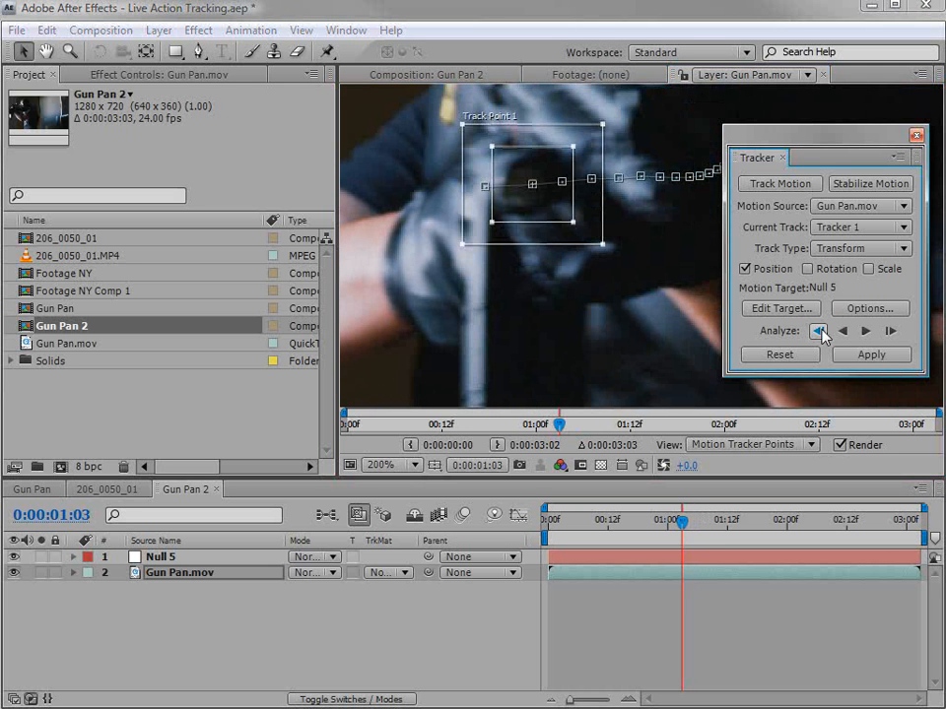
click(822, 331)
Step through the frames from 0:00:01:03 to 0:00:01:05 and nudge the track point at 0:00:01:03 onto the gun's light.
key(Page_Down)
key(Page_Down)
key(Page_Down)
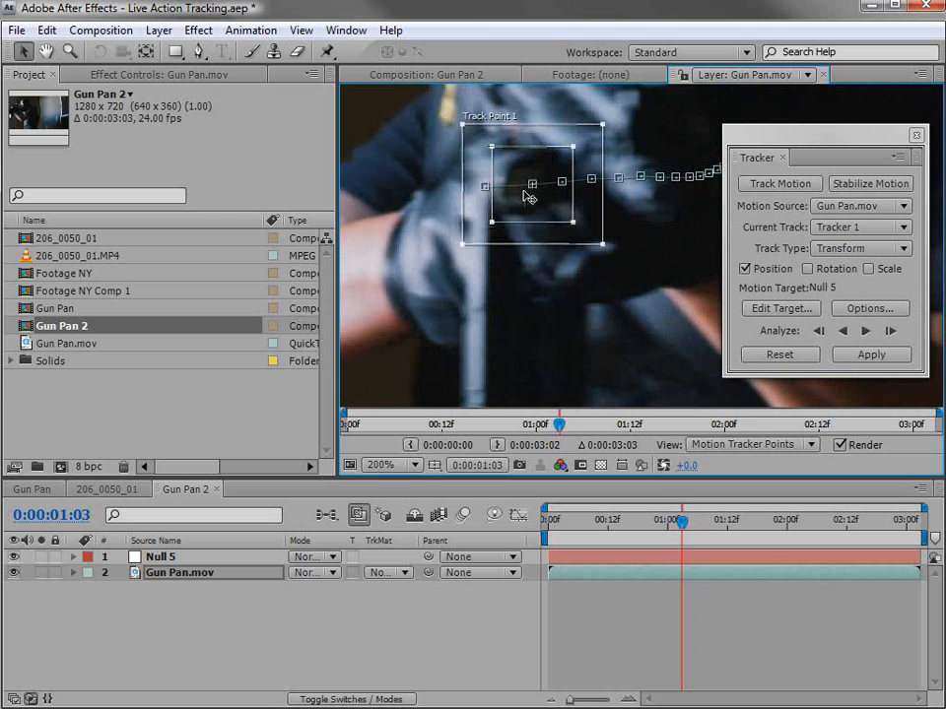
key(Page_Up)
key(Page_Up)
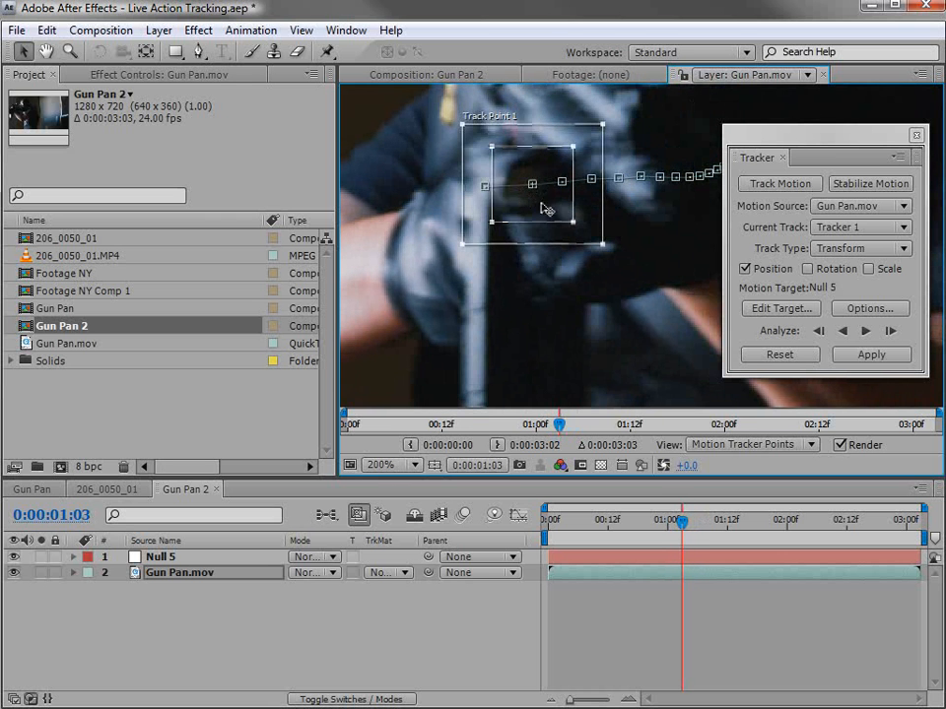
drag(547, 210, 552, 221)
key(Page_Down)
key(Page_Down)
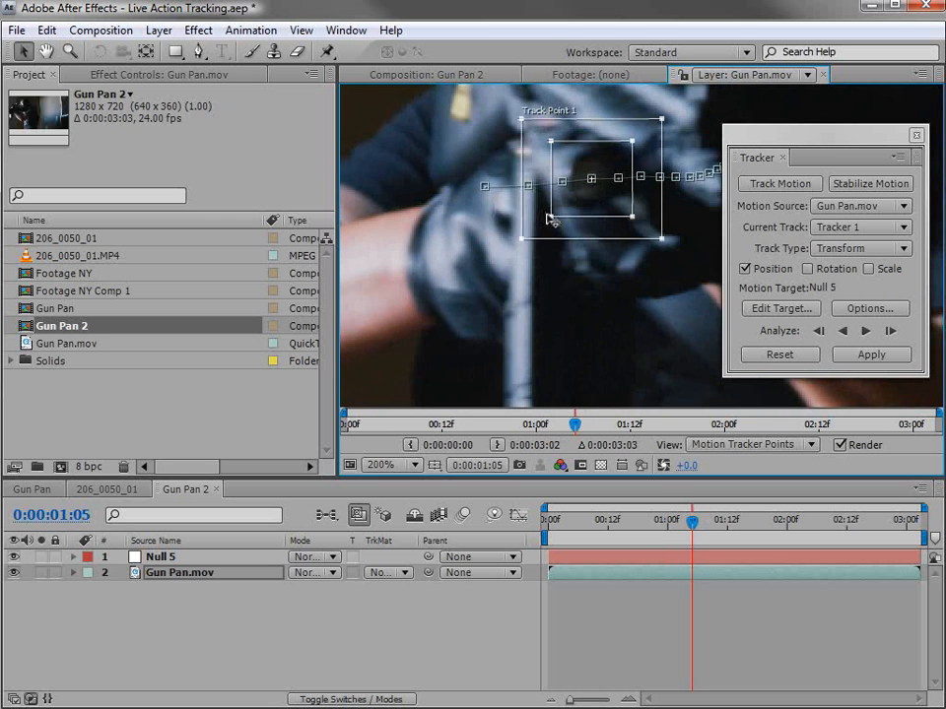
Place the track point on the gun by hand, frame by frame, from 0:00:01:01 back to 0:00:00:22.
key(Page_Up)
key(Page_Up)
key(Page_Up)
key(Page_Up)
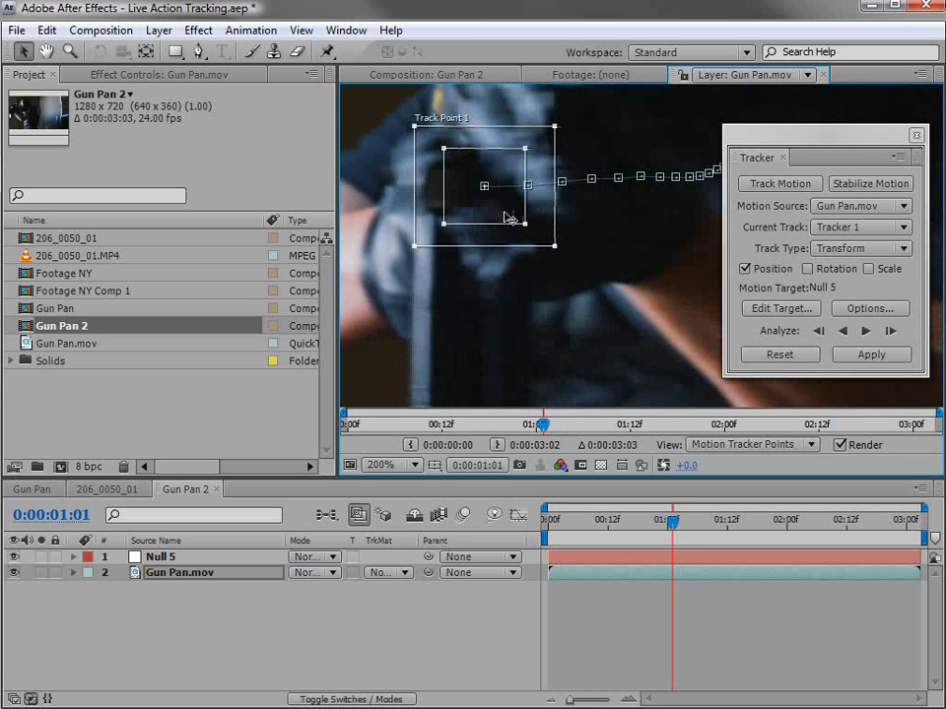
drag(505, 215, 467, 214)
key(space)
drag(464, 258, 444, 238)
key(Page_Up)
key(Page_Up)
key(comma)
key(Page_Up)
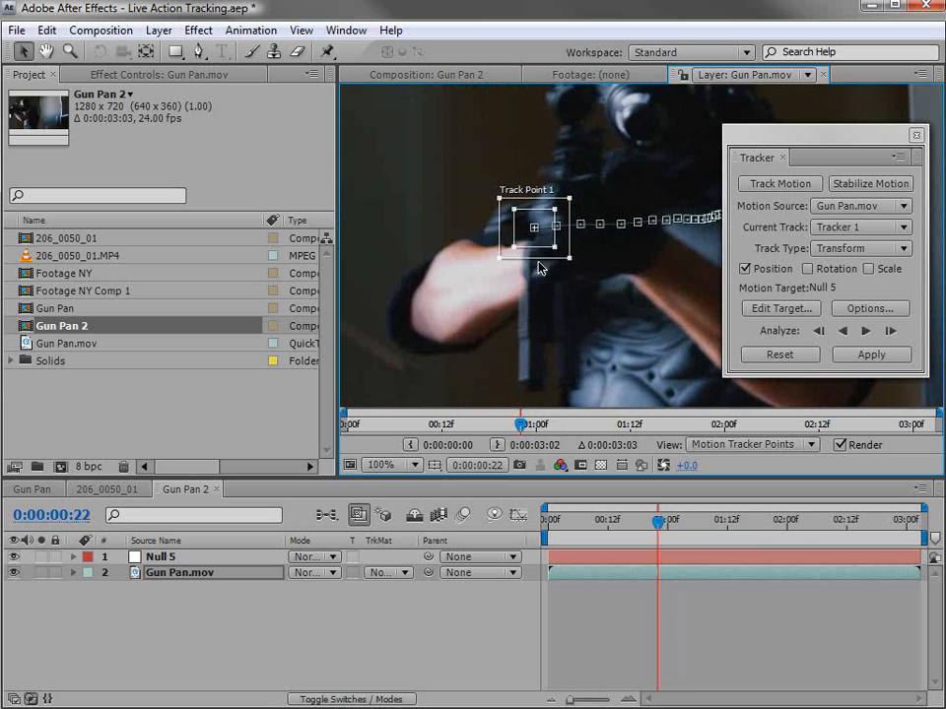
Continue placing the track point on the gun by hand on each earlier frame back to 0:00:00:12, where the gun enters the shot.
key(period)
drag(644, 268, 595, 318)
key(Page_Up)
key(Page_Up)
key(Page_Up)
key(Page_Up)
key(Page_Up)
drag(553, 283, 395, 299)
key(Page_Up)
key(Page_Up)
key(Page_Up)
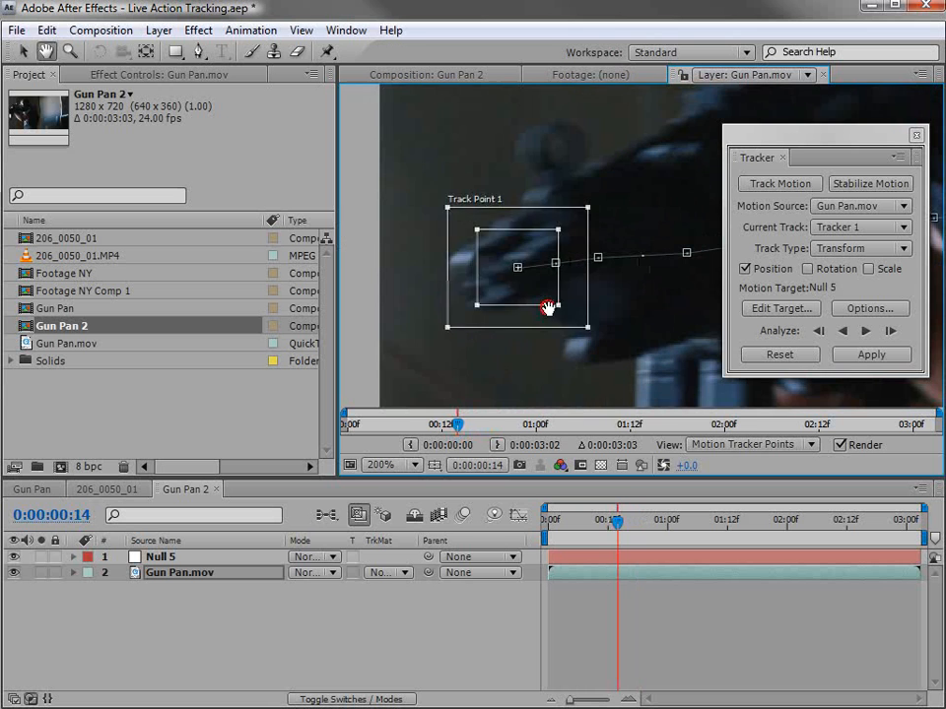
drag(513, 295, 405, 291)
key(Page_Up)
key(Page_Up)
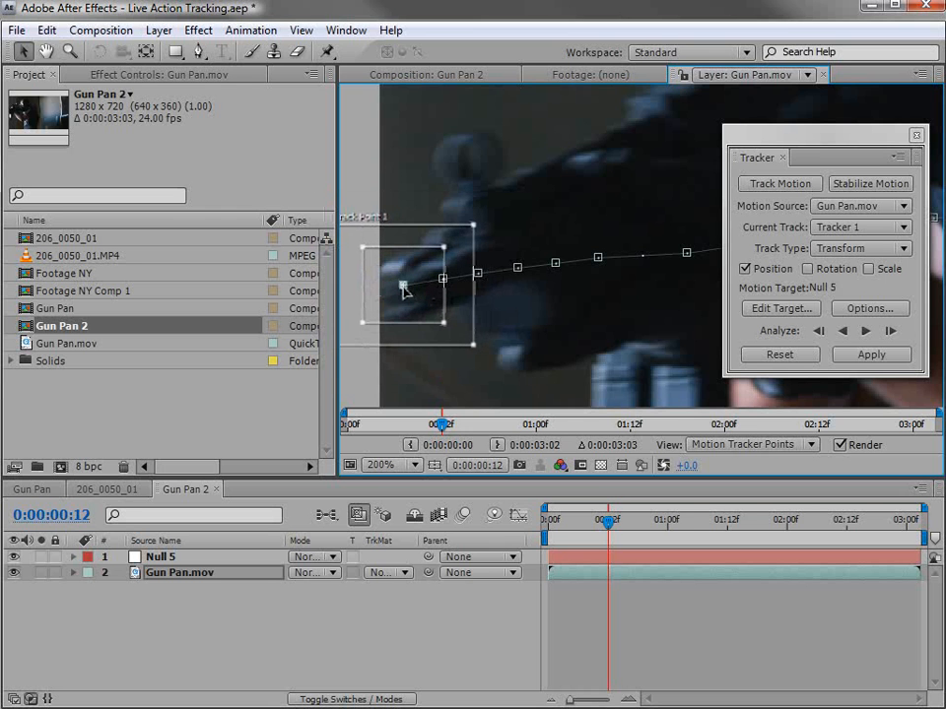
Review the corrected track up to 0:00:01:09 and analyze the motion forward from there to the end of the clip.
drag(615, 506, 638, 522)
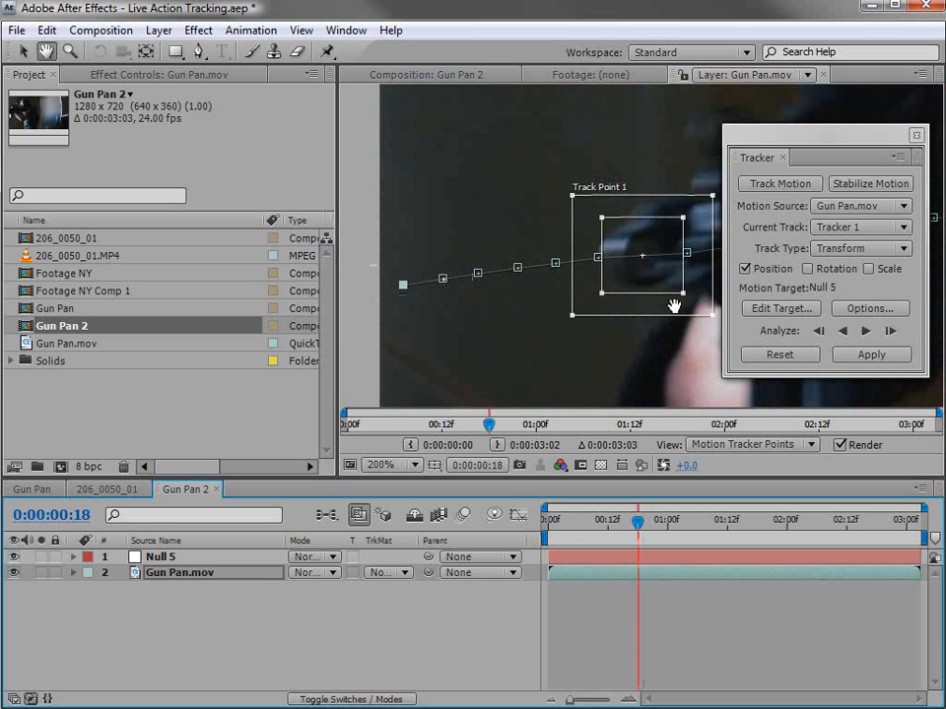
scroll(674, 306, down, 1)
drag(674, 304, 490, 301)
drag(639, 521, 678, 523)
drag(642, 312, 507, 323)
drag(677, 522, 711, 522)
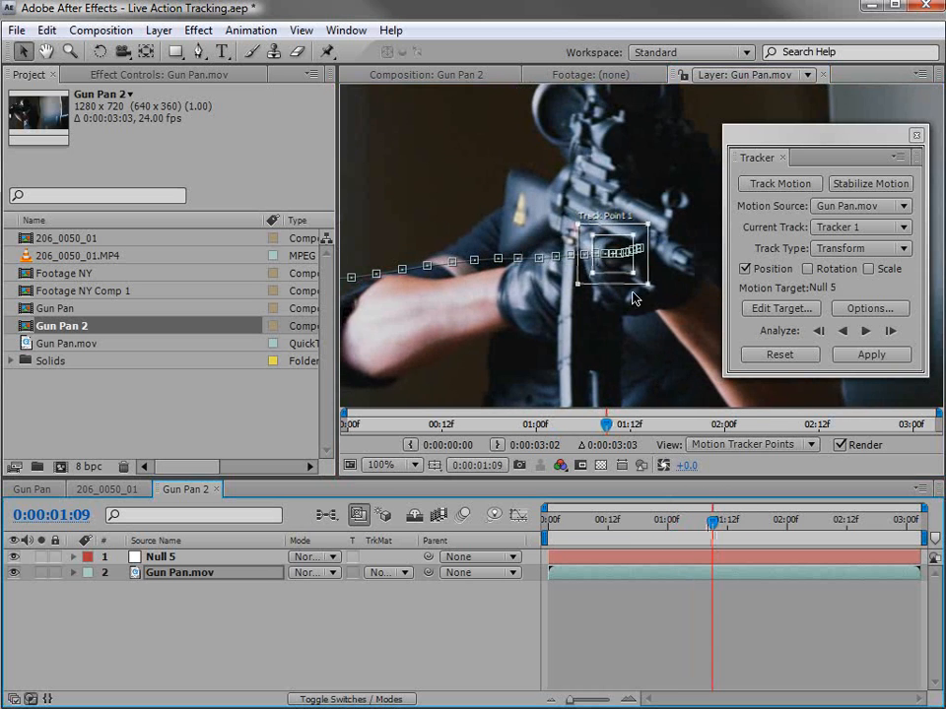
scroll(545, 295, up, 1)
click(865, 331)
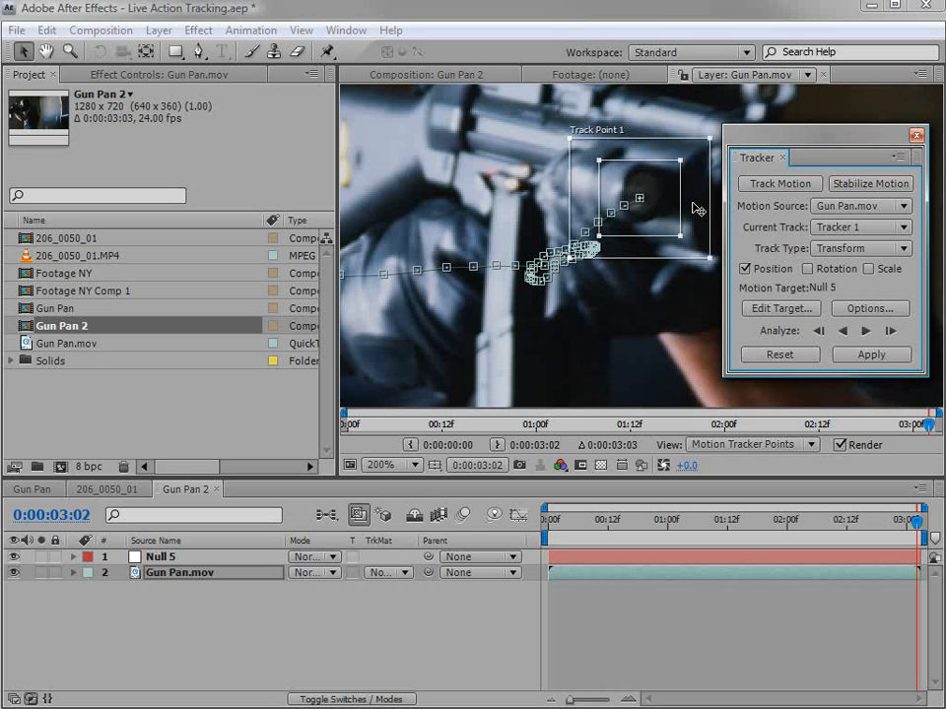
Set Null 5 as the motion target and apply the tracking data in the X and Y dimensions.
click(778, 308)
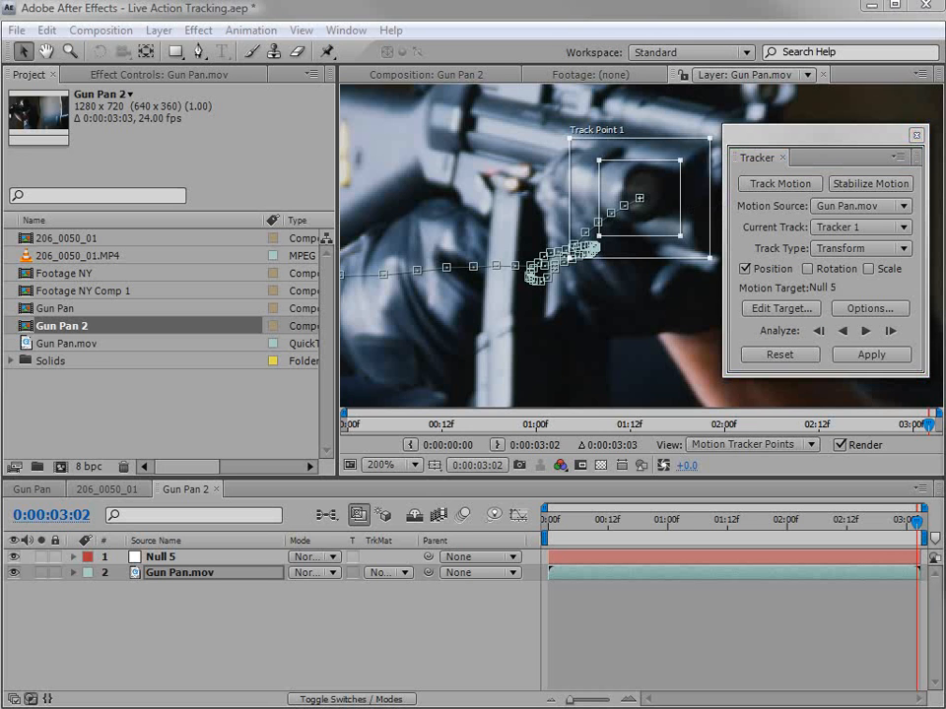
drag(211, 342, 189, 338)
click(340, 395)
click(350, 409)
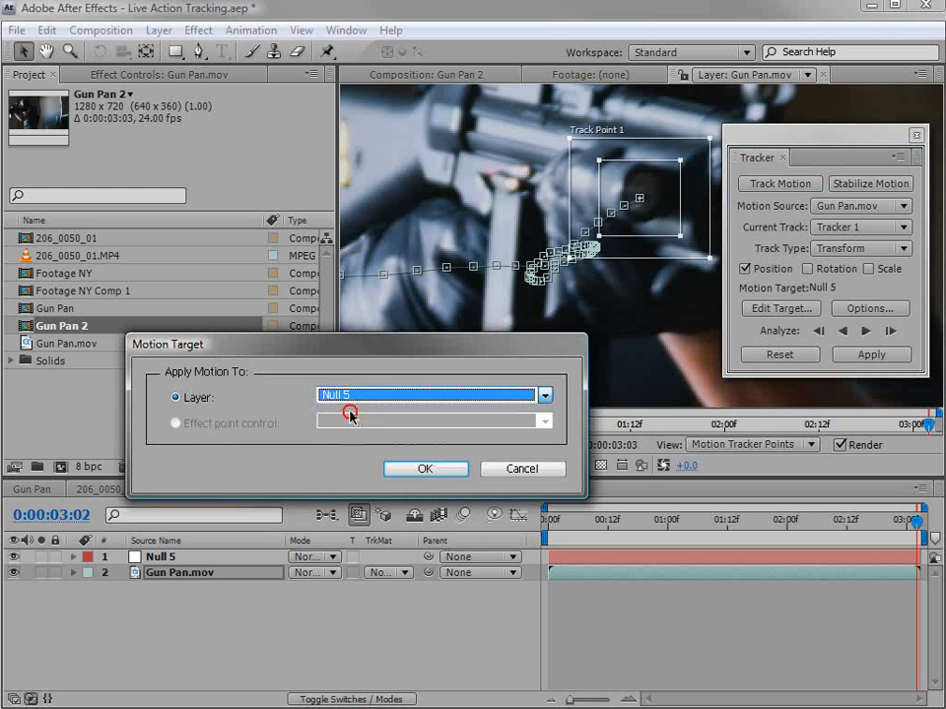
click(426, 469)
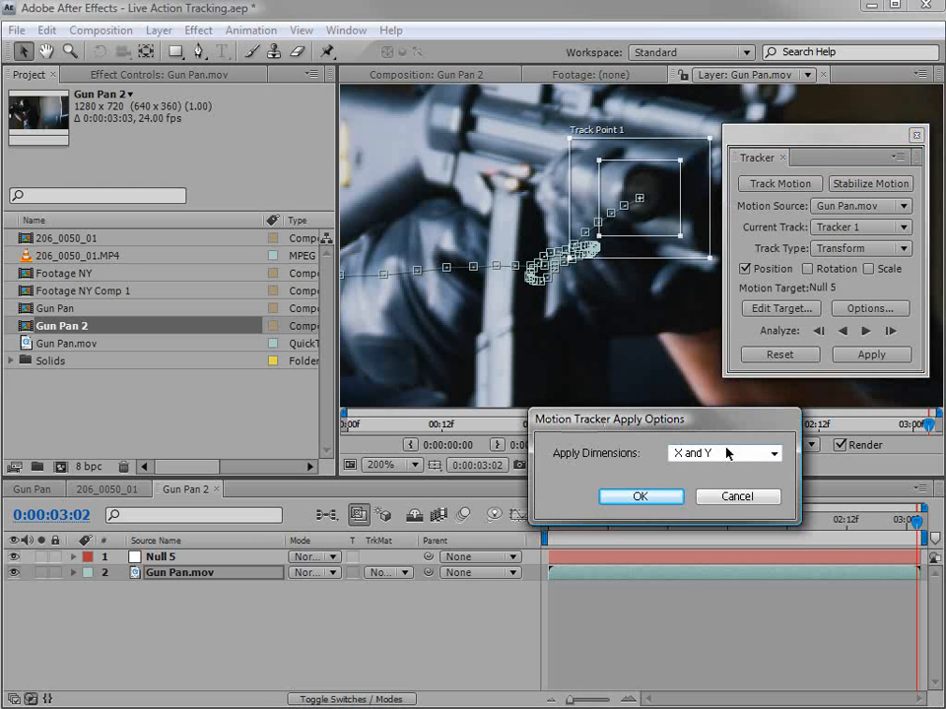
click(640, 497)
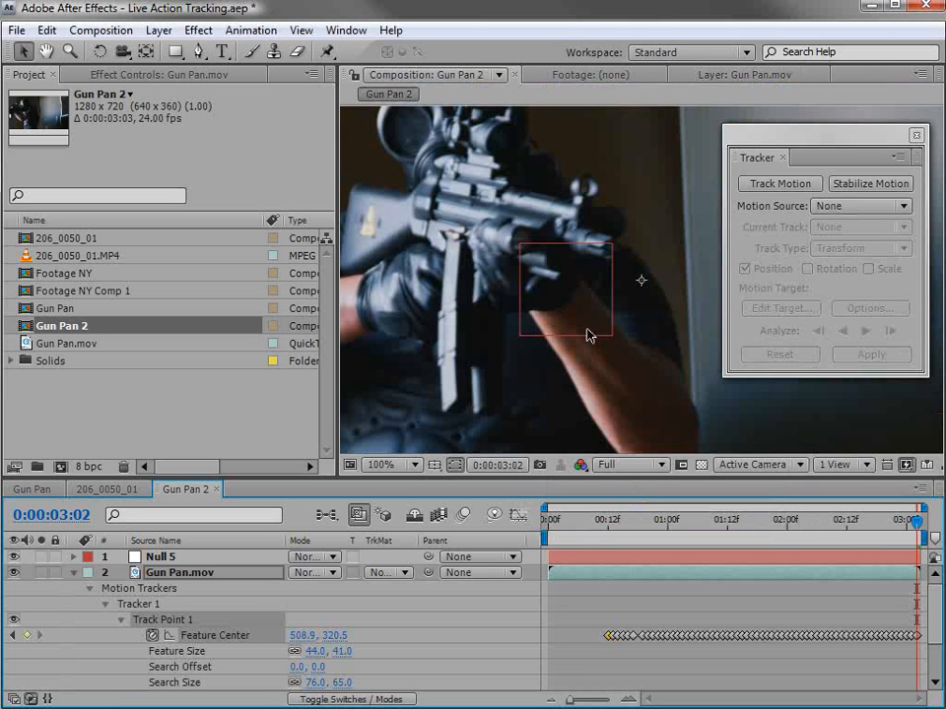
Scrub back to 0:00:01:08 to check the null's motion and close the floating Tracker window.
drag(882, 532, 706, 537)
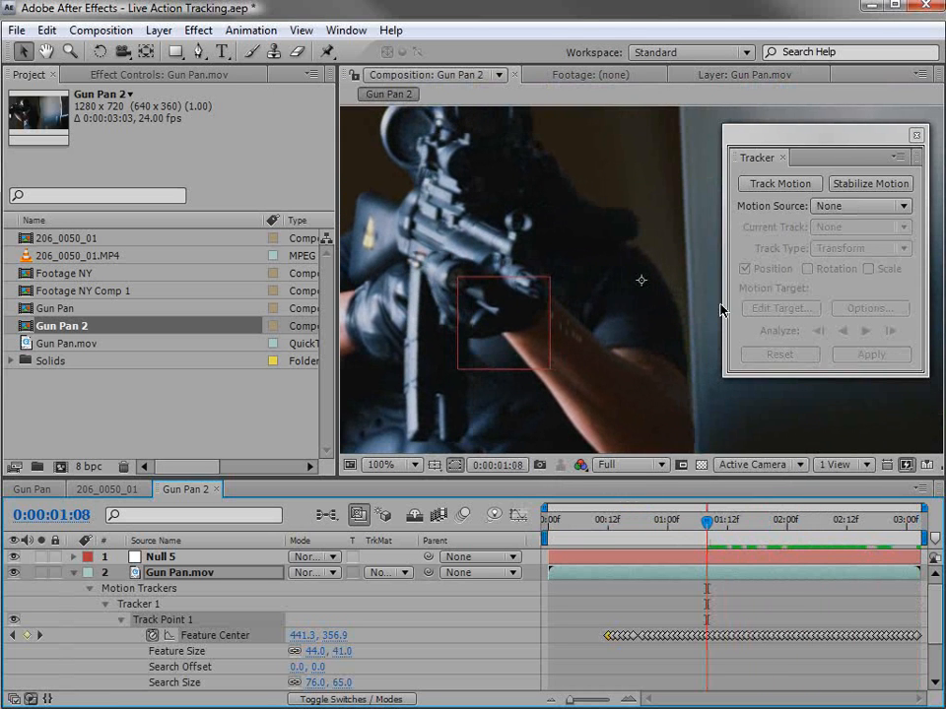
click(916, 135)
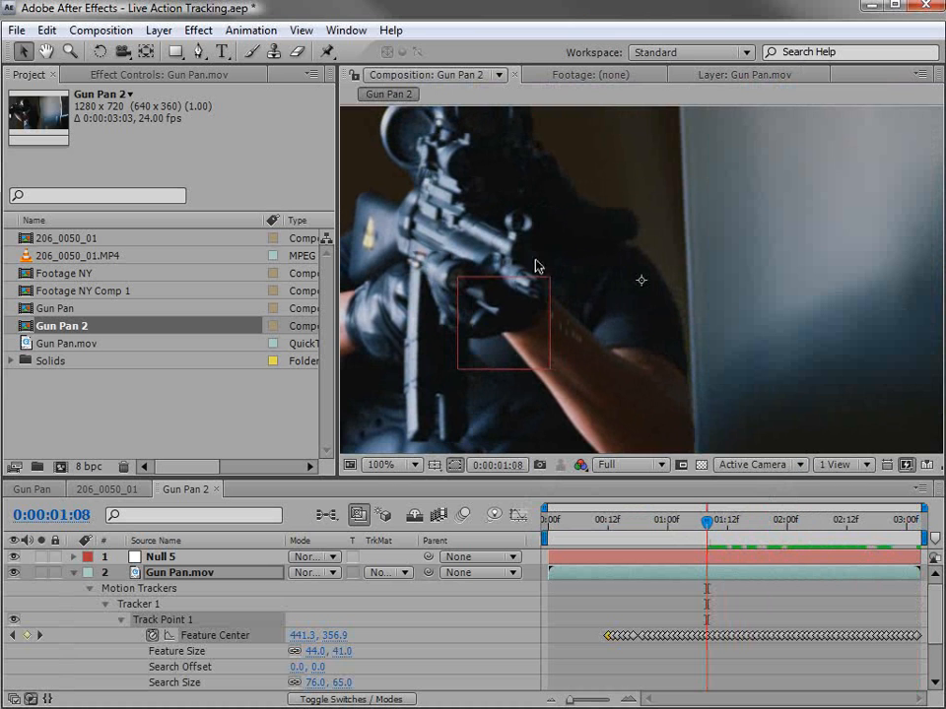
scroll(445, 222, down, 2)
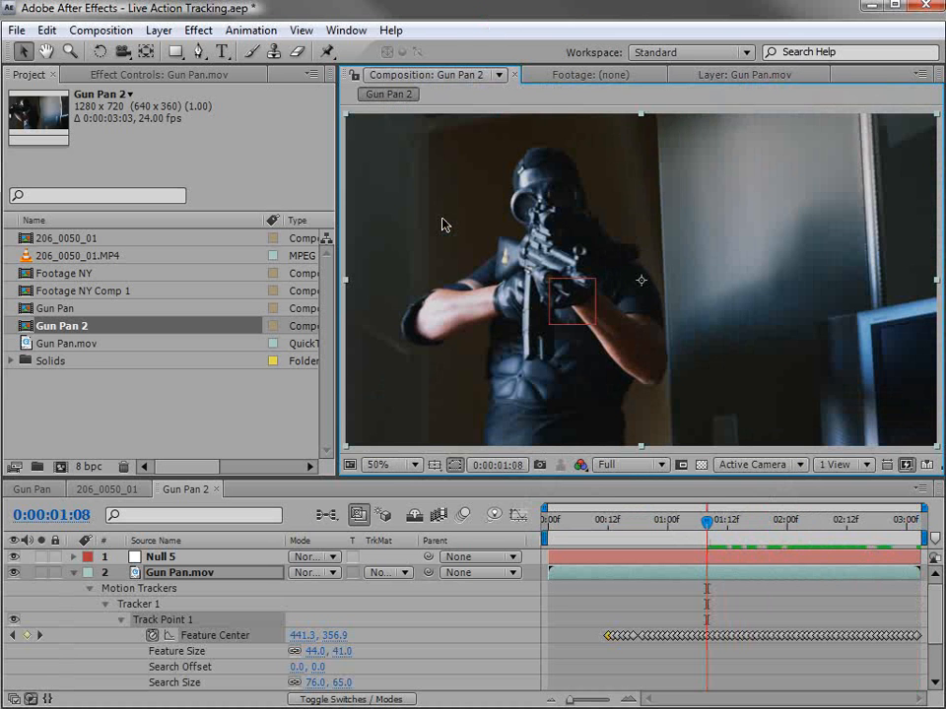
Create a white solid layer at the composition size of 1280 x 720 px.
click(159, 29)
mouse_move(166, 53)
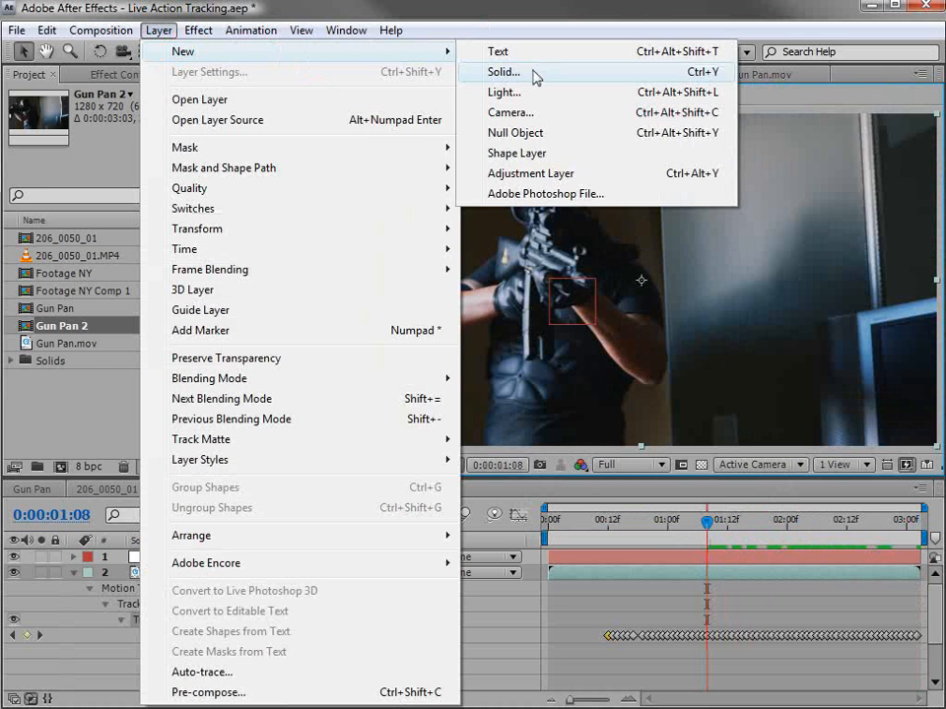
click(535, 73)
click(564, 487)
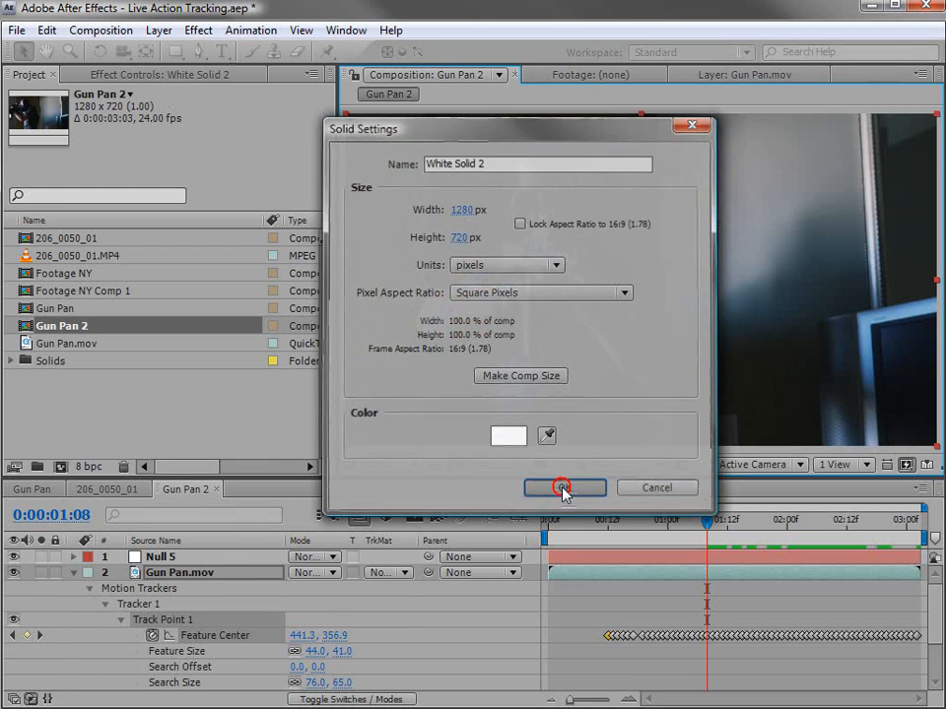
Apply the Video Copilot Optical Flares effect to the new white solid.
click(196, 32)
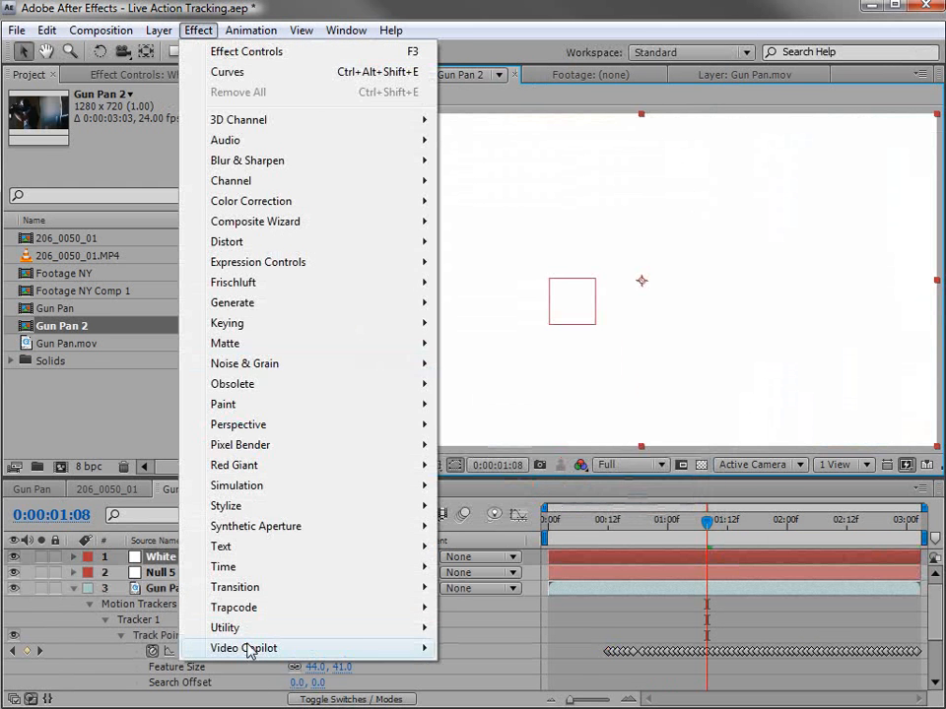
mouse_move(247, 648)
click(490, 648)
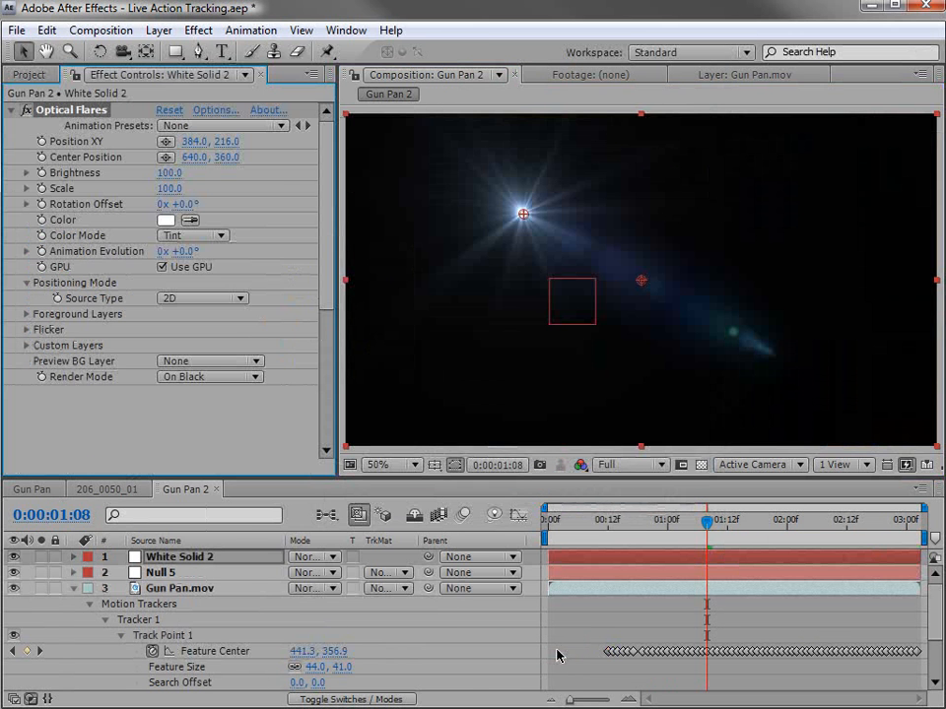
Load the Tac Light preset from the Natural Flares folder into Optical Flares, preview it at different flare positions and accept it.
click(217, 111)
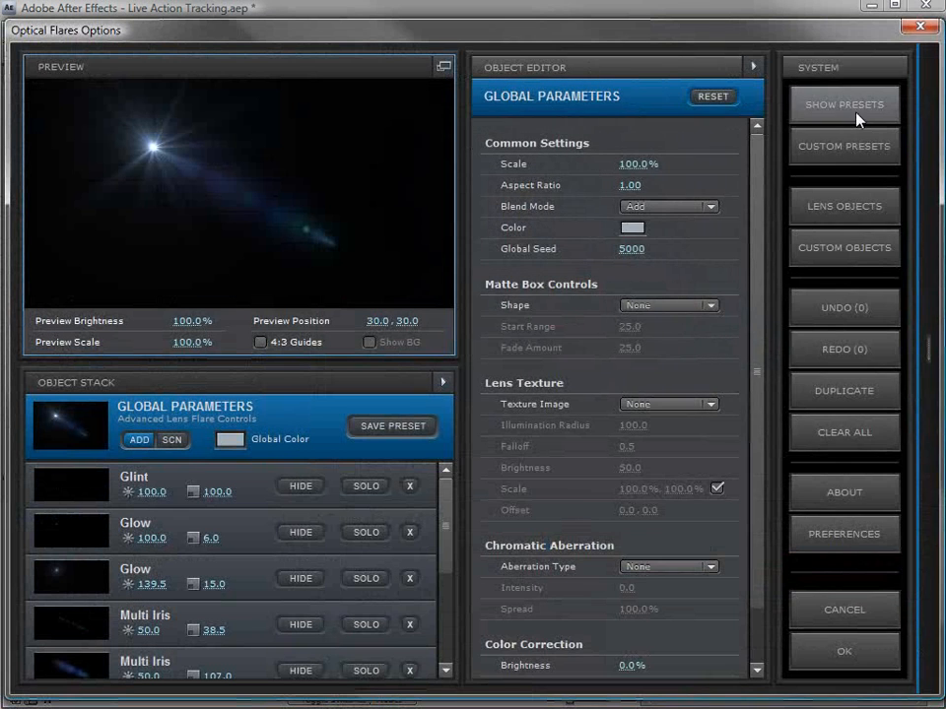
click(802, 119)
click(804, 99)
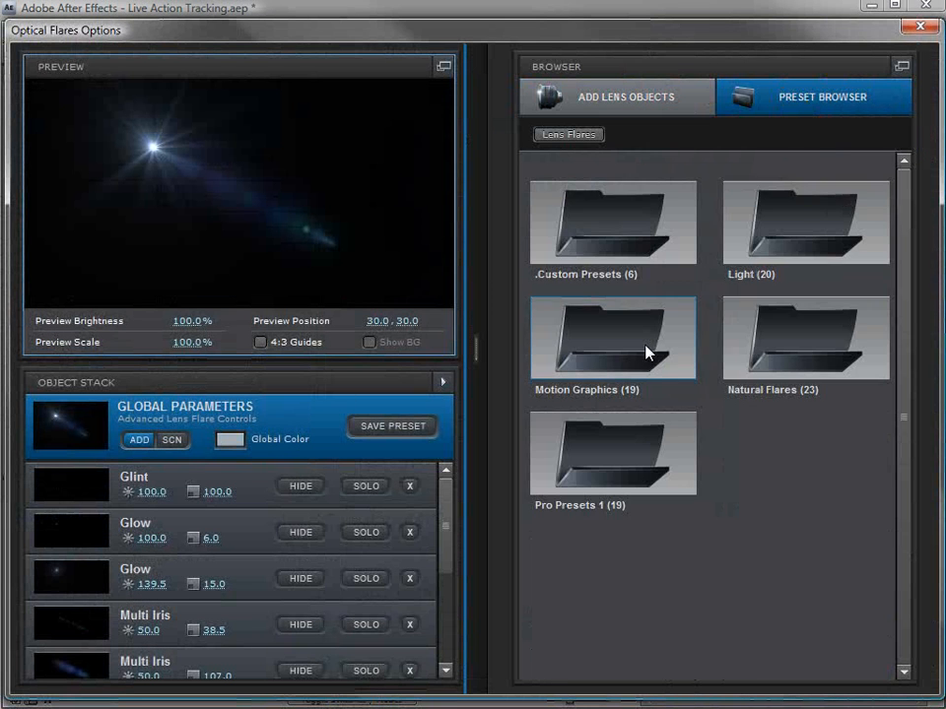
double_click(646, 354)
double_click(623, 236)
double_click(764, 331)
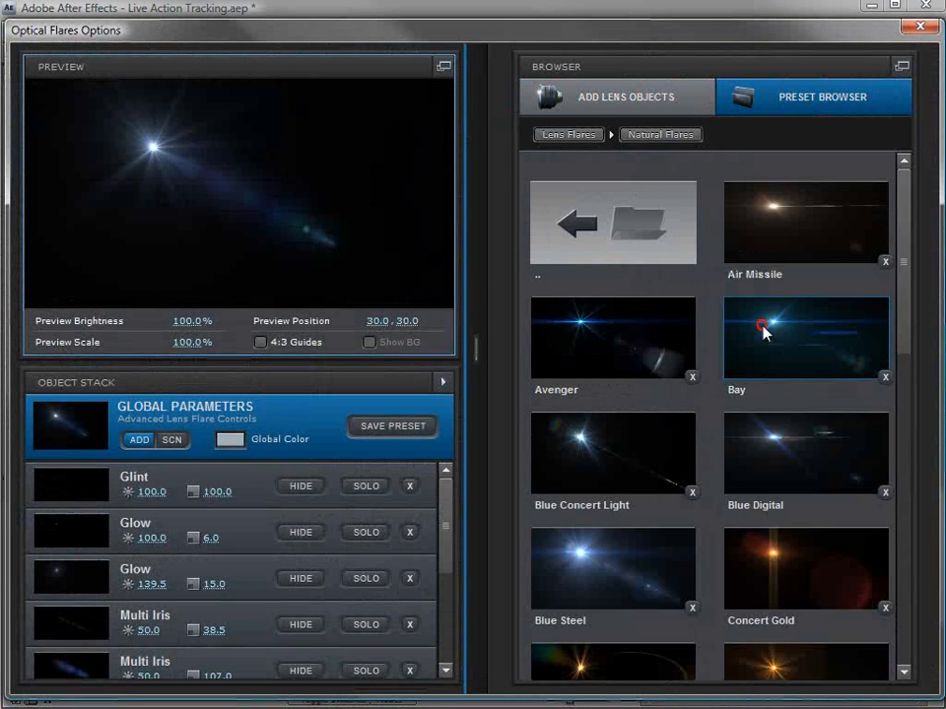
drag(910, 321, 902, 658)
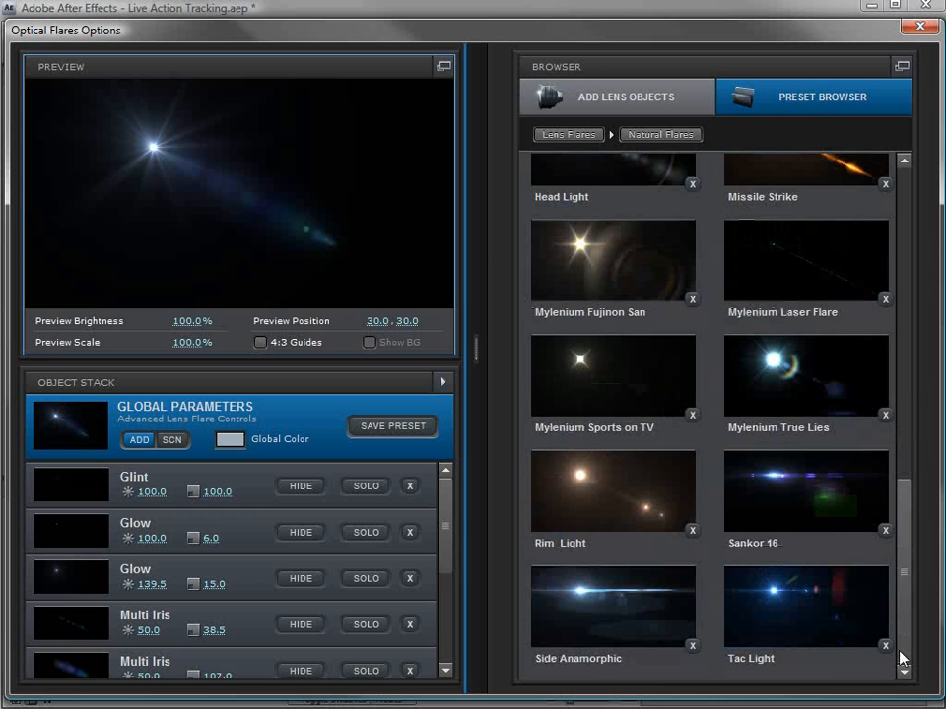
click(778, 608)
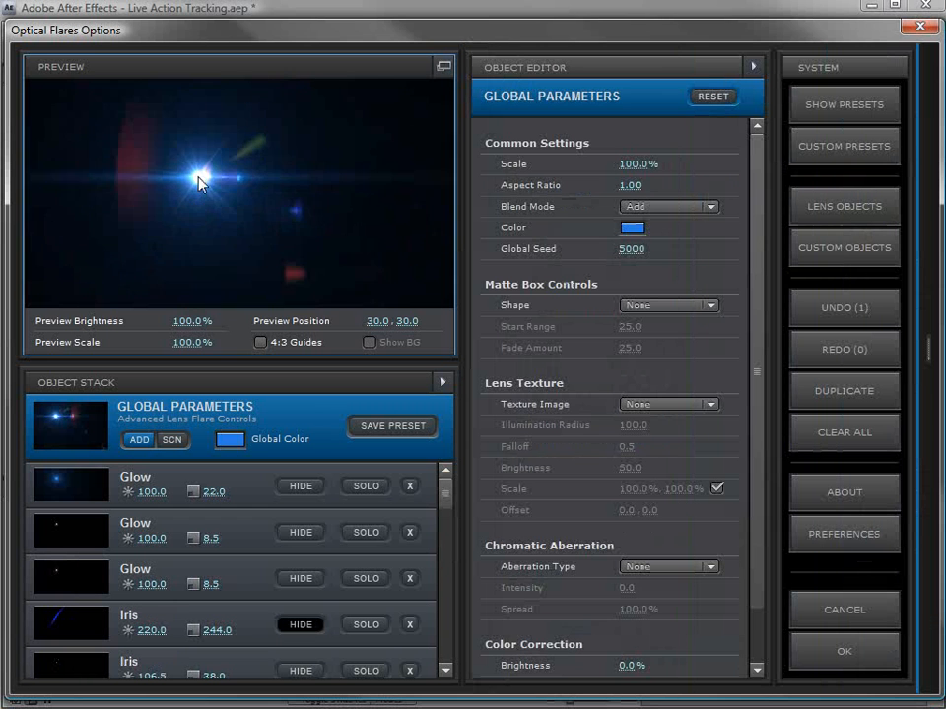
drag(200, 181, 222, 177)
drag(165, 152, 162, 181)
click(830, 664)
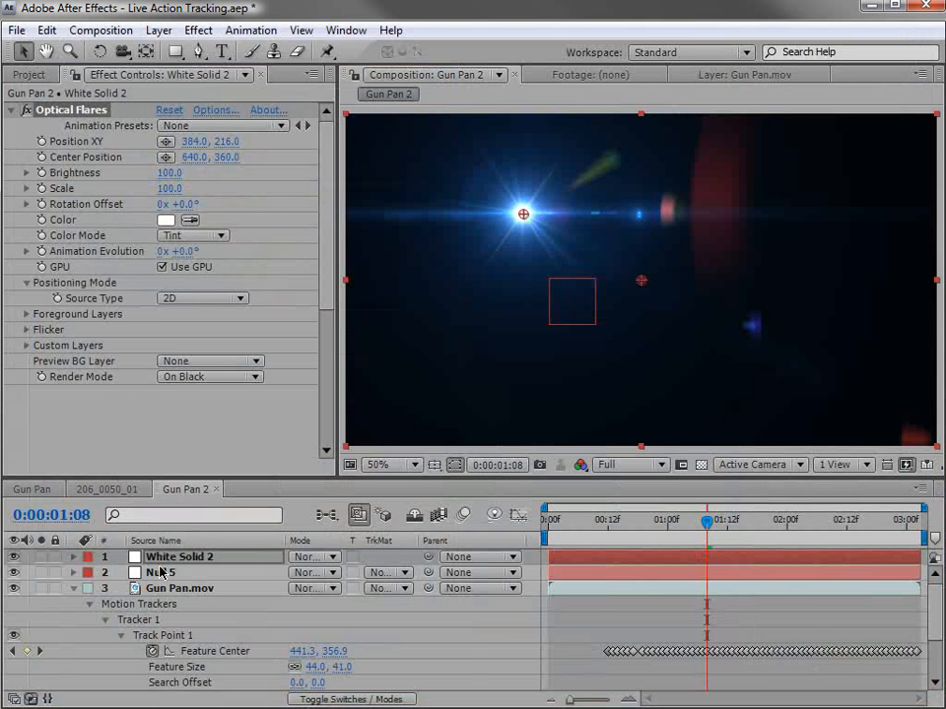
Set the flare solid's blending mode to Screen and select the Null 5 layer.
click(313, 558)
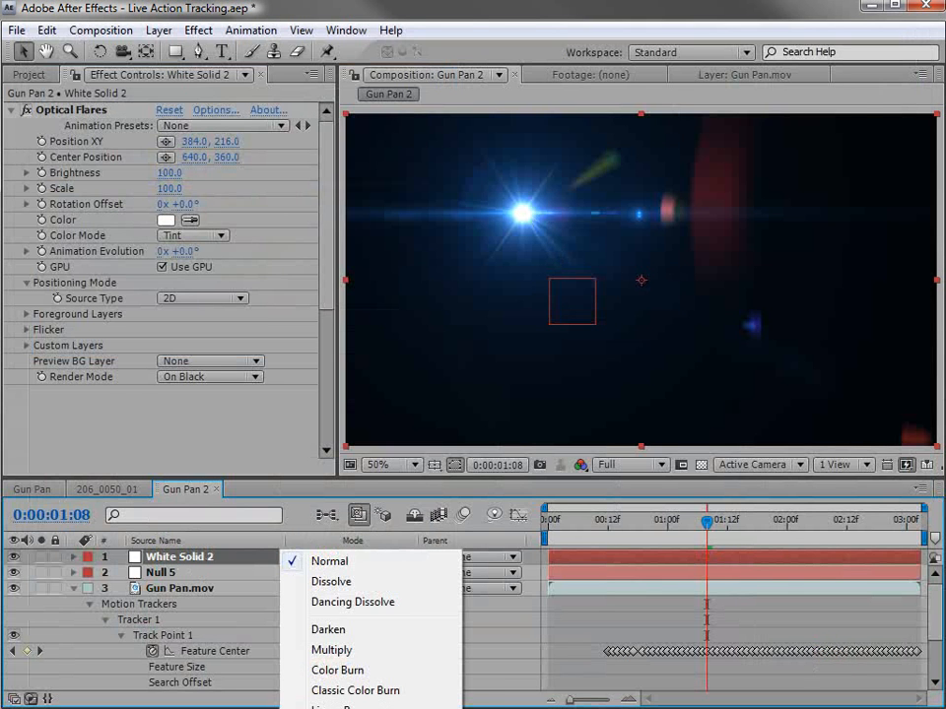
click(333, 708)
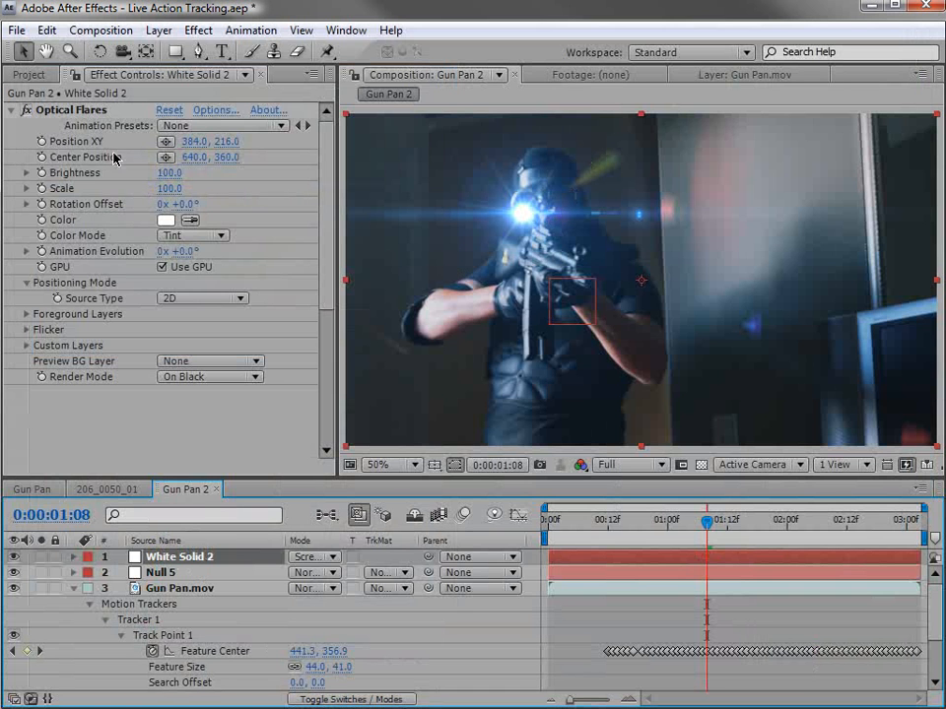
click(163, 574)
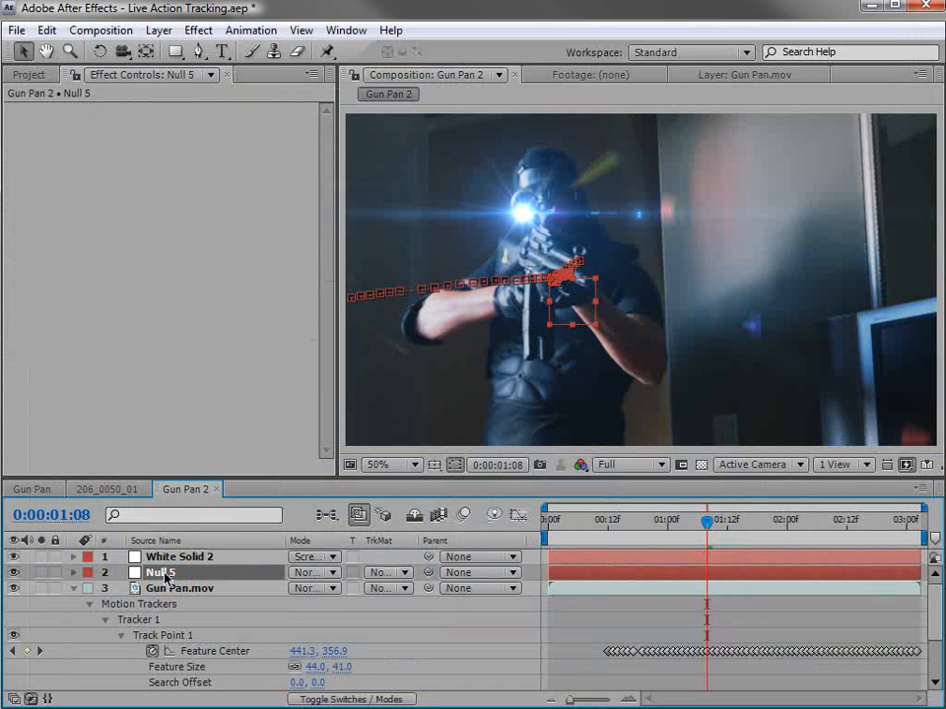
Link the Optical Flares Position XY on White Solid 2 to the Null 5 layer's position with an expression.
key(p)
click(64, 560)
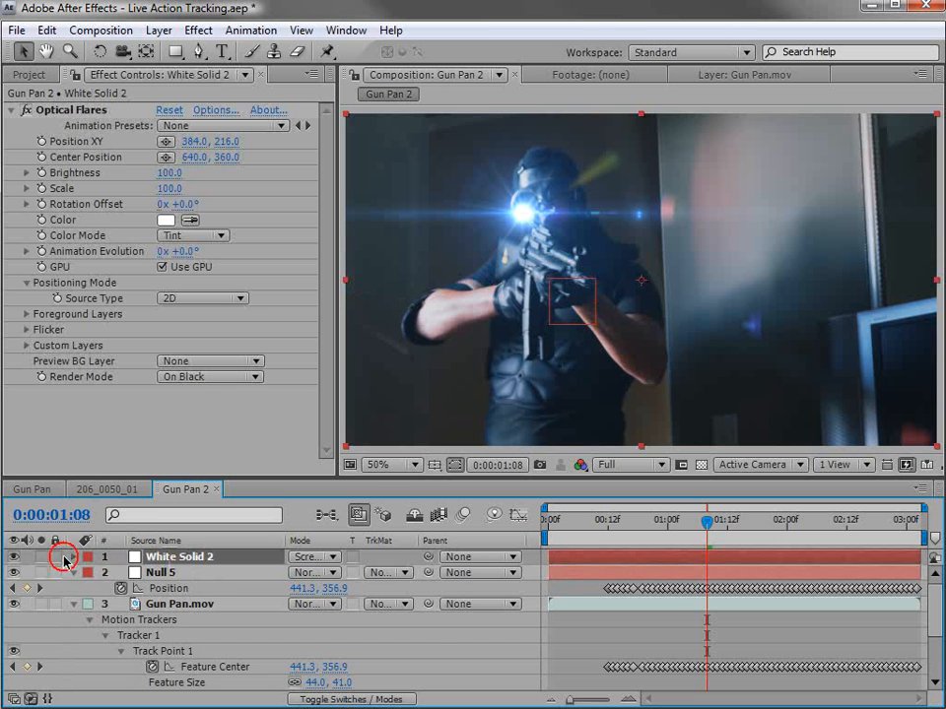
click(76, 558)
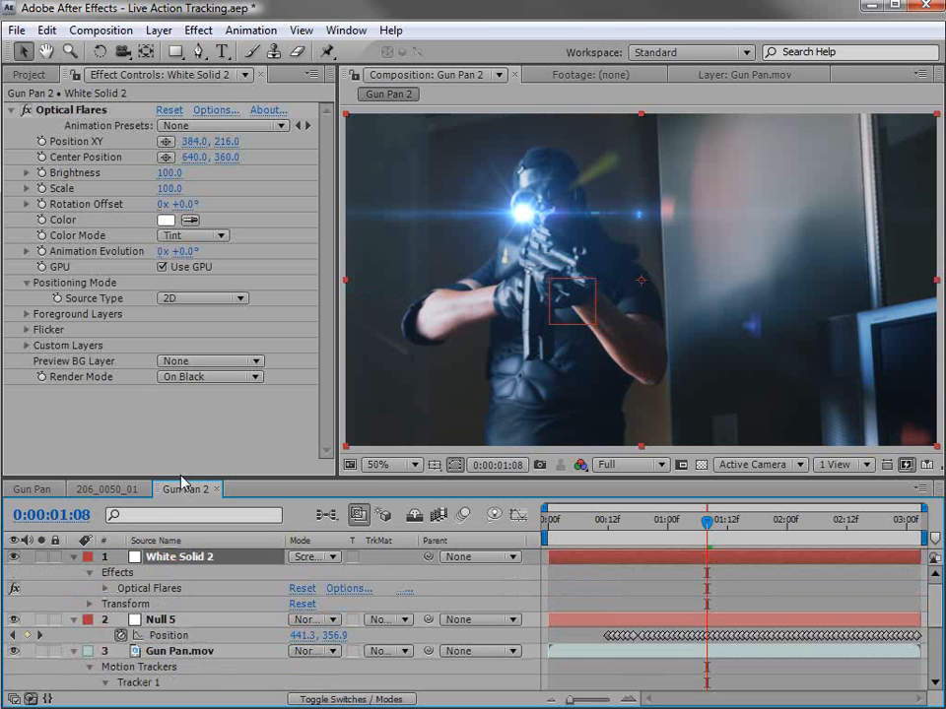
drag(178, 471, 178, 375)
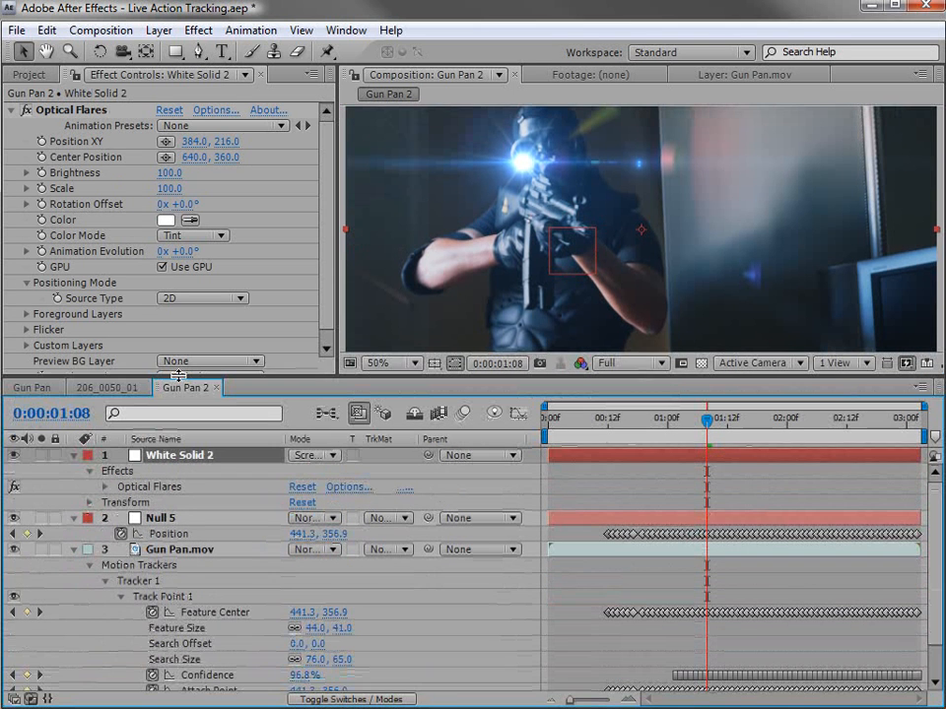
alt+click(43, 143)
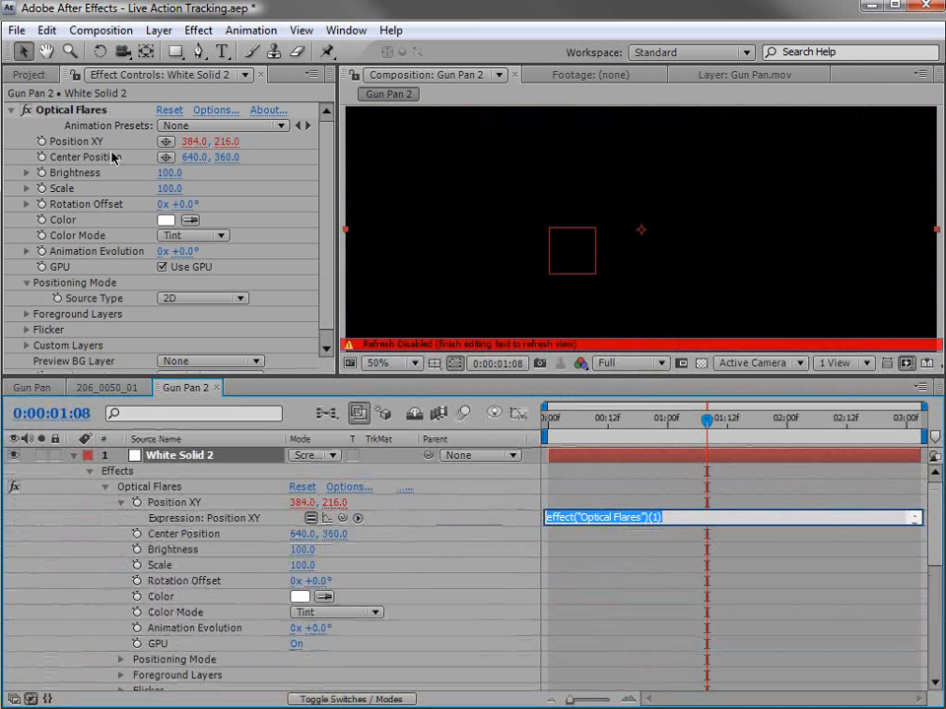
drag(347, 524, 183, 540)
click(664, 501)
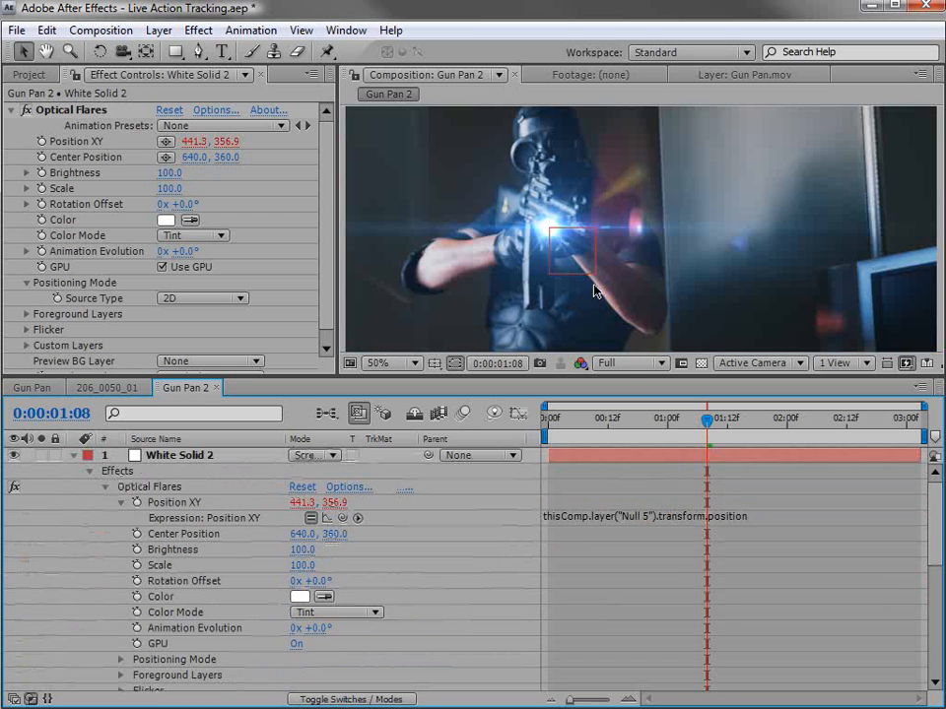
click(73, 455)
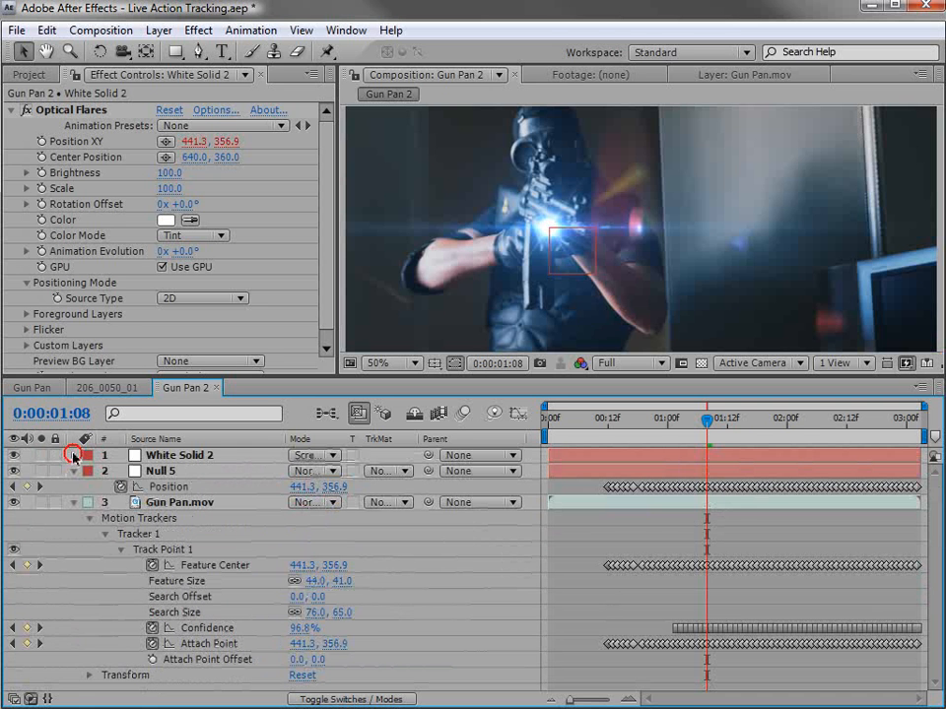
Go to 0:00:02:08 and reduce the flare's Scale to 50.
drag(712, 445, 818, 431)
scroll(595, 300, up, 1)
drag(479, 283, 669, 305)
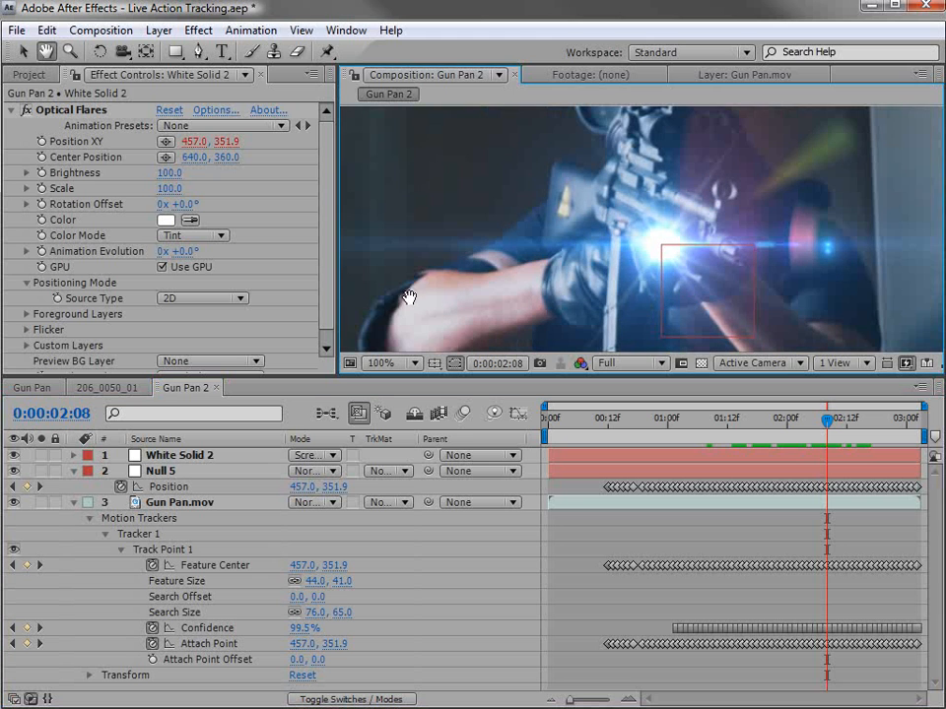
drag(171, 189, 163, 189)
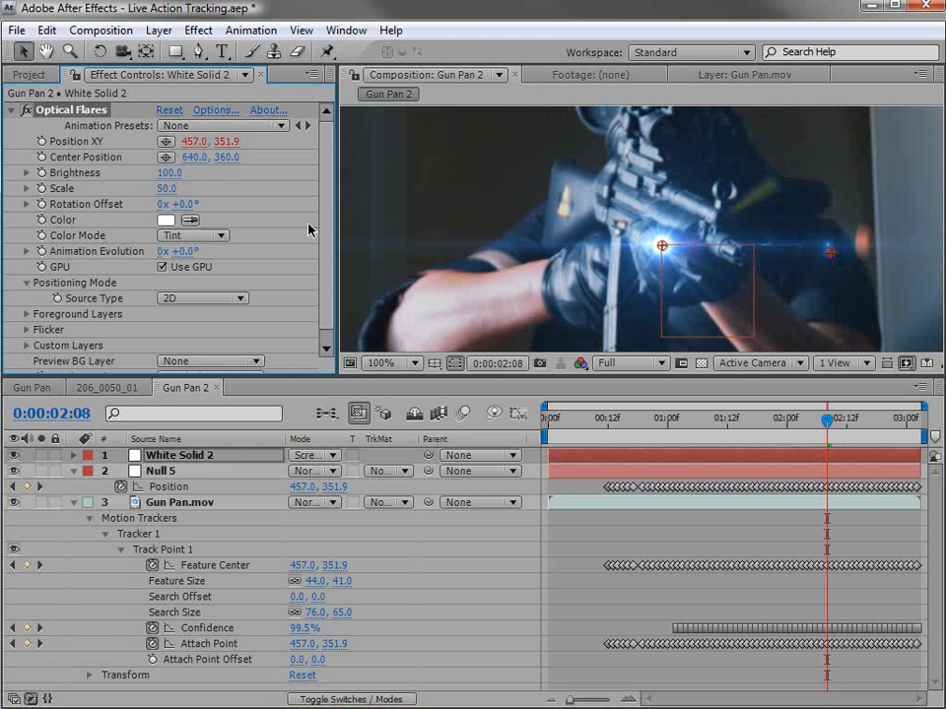
Try a blue tint for the flare, then set its Color to the pale orange #EFCCA3.
click(166, 219)
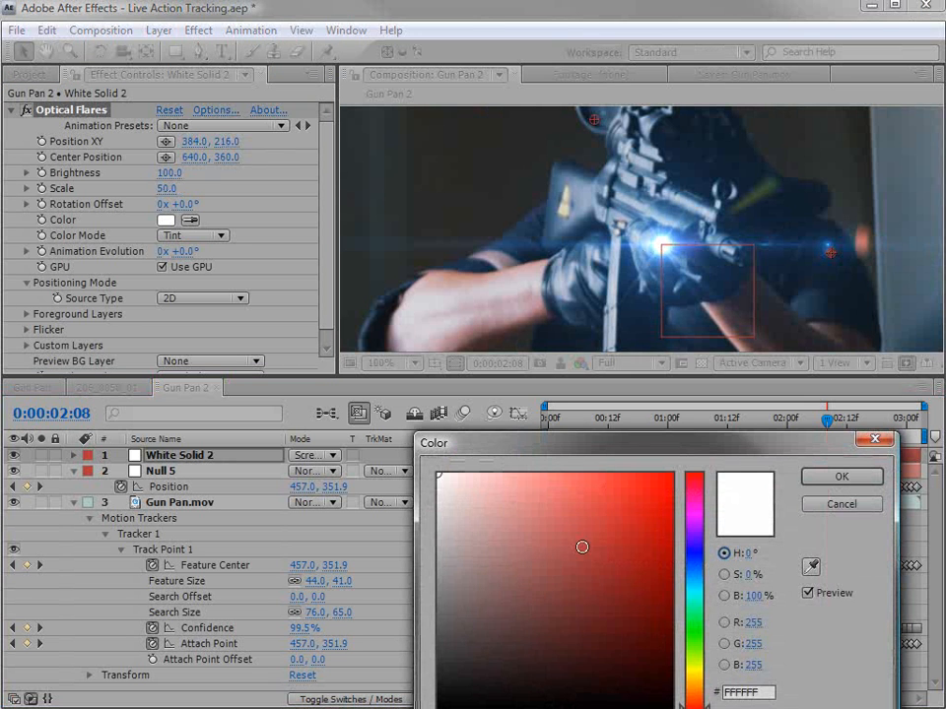
click(693, 581)
drag(491, 512, 549, 490)
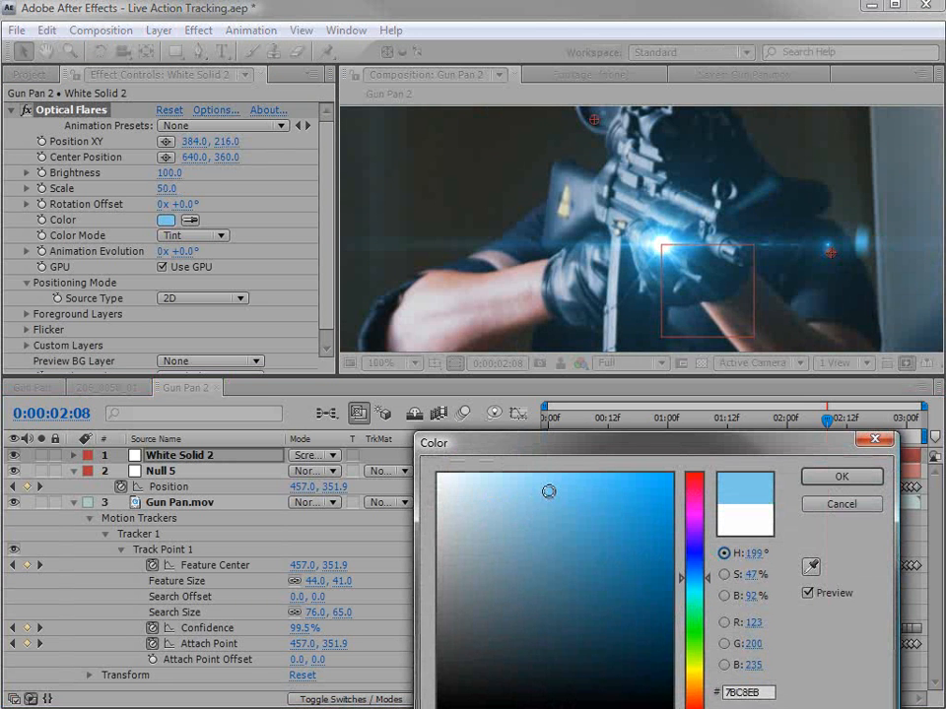
drag(695, 578, 695, 687)
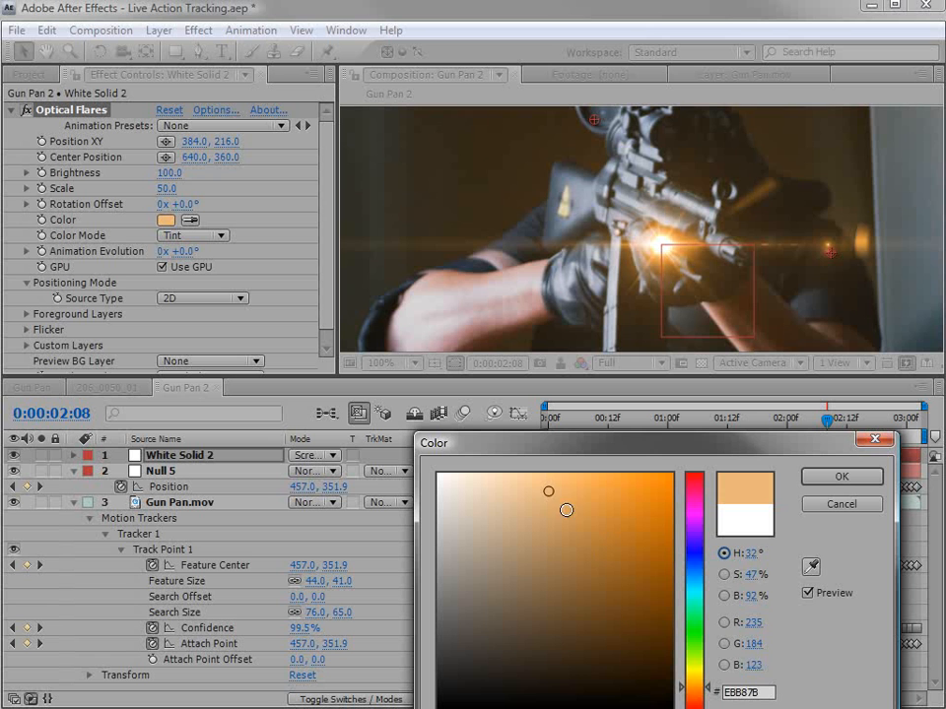
click(488, 501)
drag(488, 501, 503, 495)
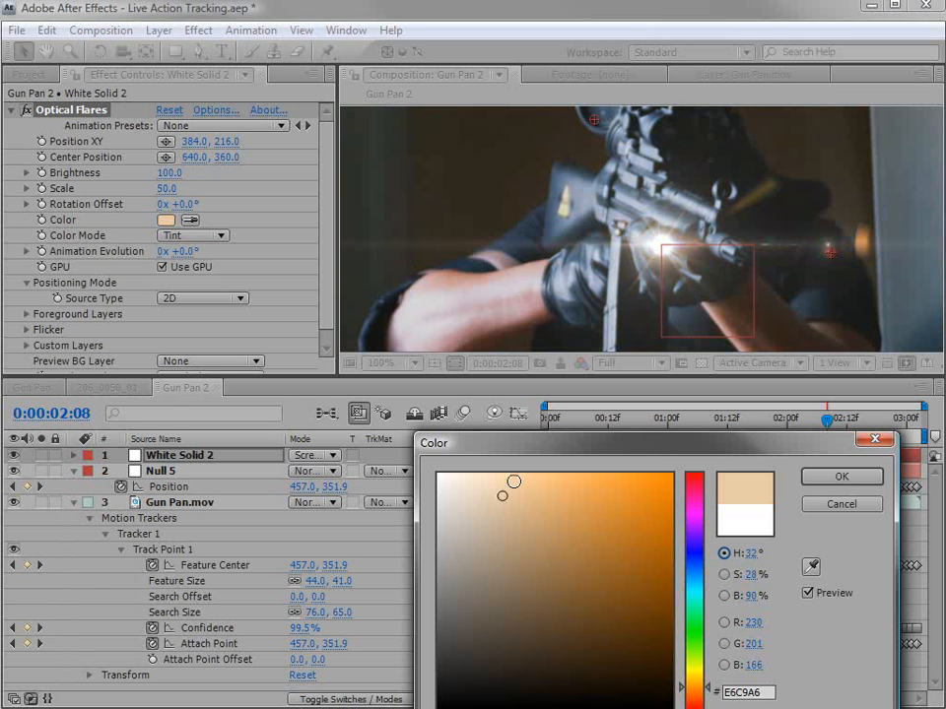
click(513, 481)
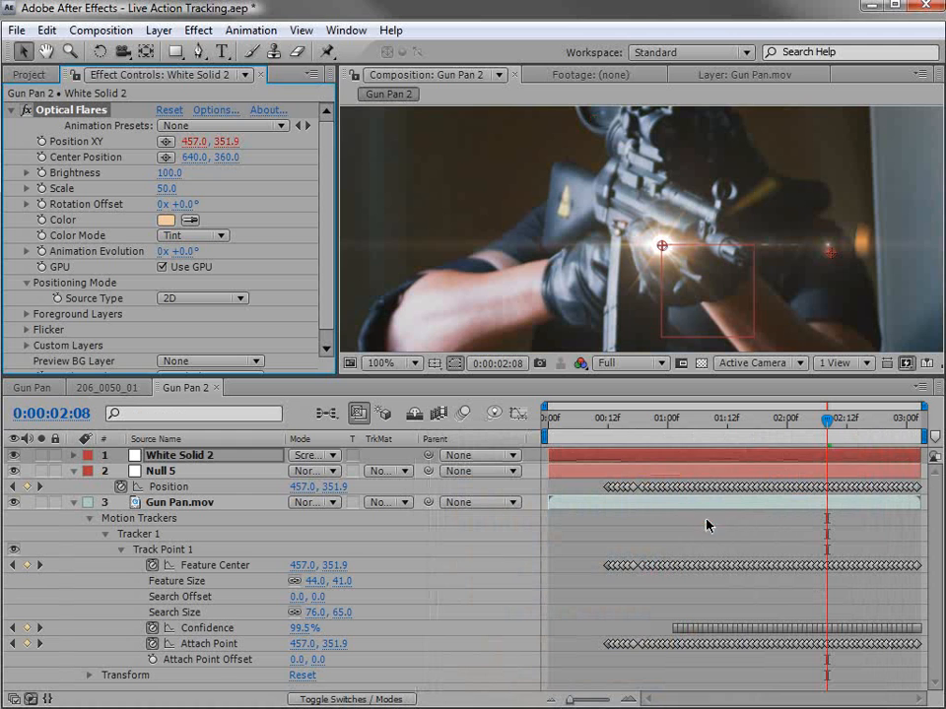
Hide the Null 5 layer in the composition.
click(706, 525)
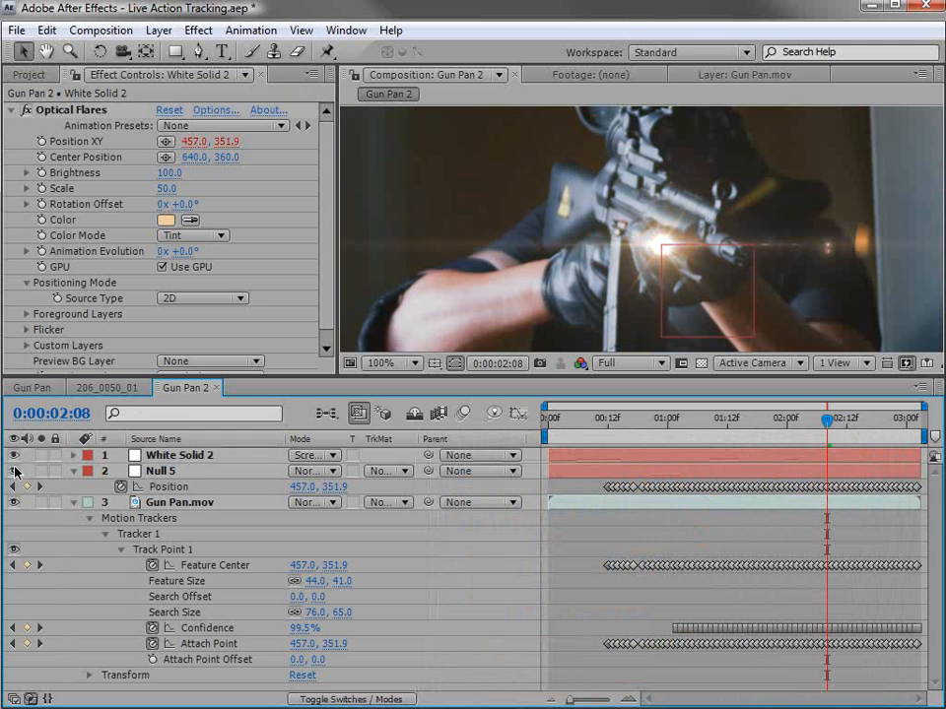
click(563, 262)
scroll(771, 253, down, 2)
Set a Brightness keyframe on the flare at 0:00:00:19.
drag(785, 419, 641, 457)
scroll(398, 217, up, 2)
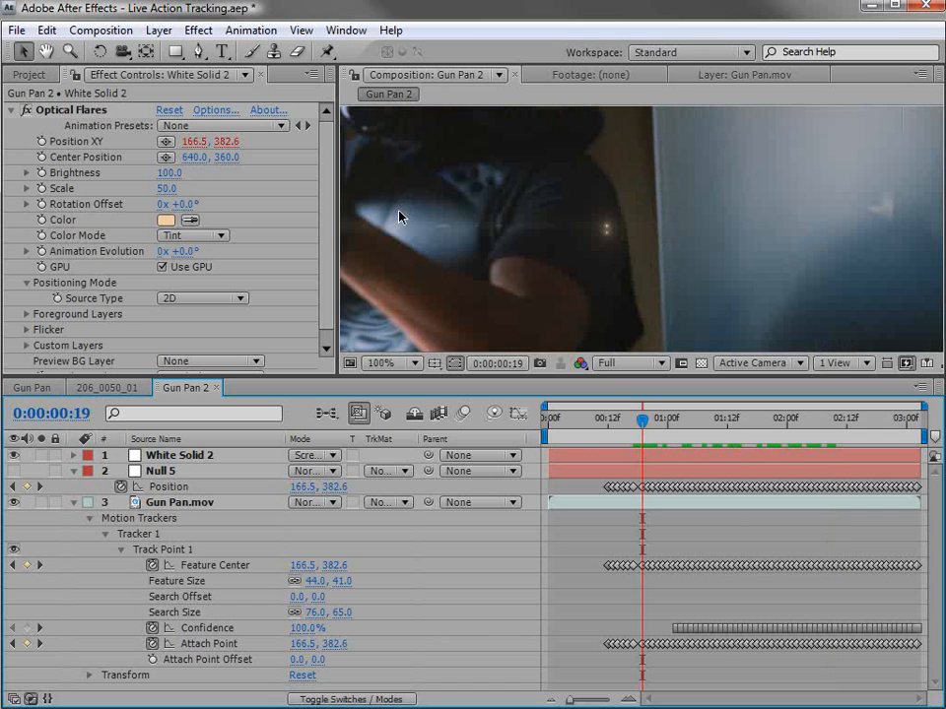
drag(433, 264, 655, 264)
click(304, 362)
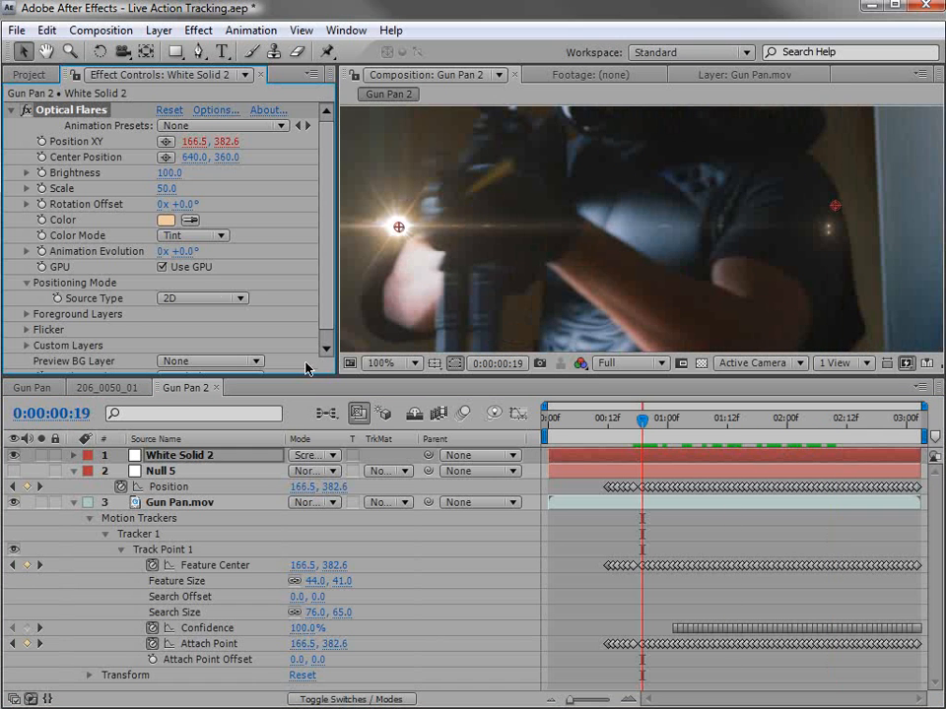
click(40, 173)
Set the flare's Brightness to 0 at 0:00:00:15 and reveal the layer's keyframes in the timeline.
key(Page_Up)
key(Page_Up)
key(Page_Up)
key(Page_Up)
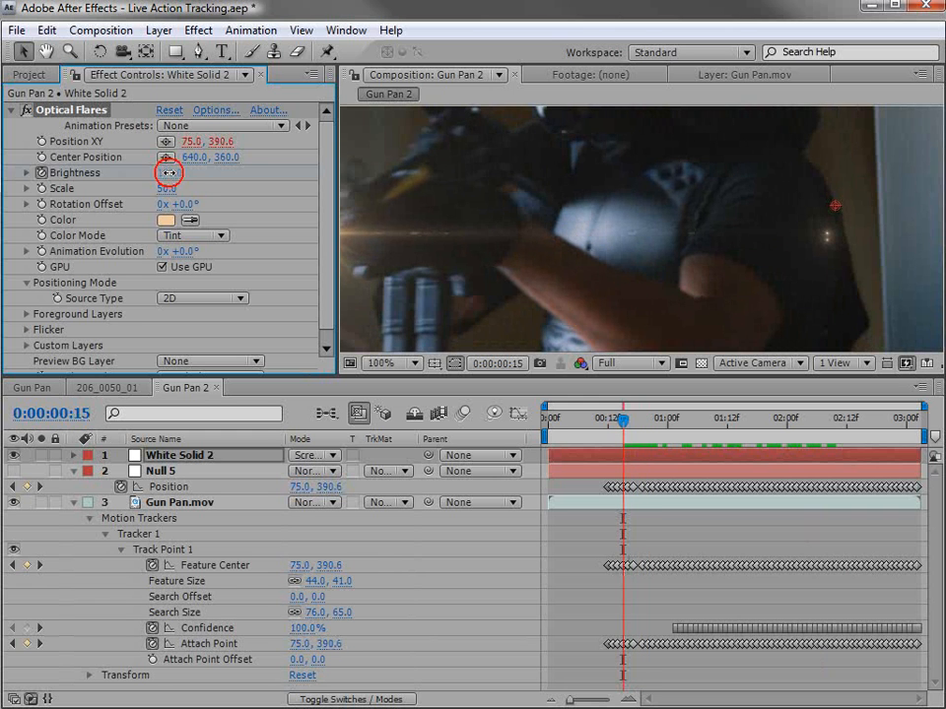
click(169, 173)
text(0)
key(Return)
key(u)
Shift both Brightness keyframes earlier so the fade-in ends at 0:00:00:14, and check the start of the shot.
key(h)
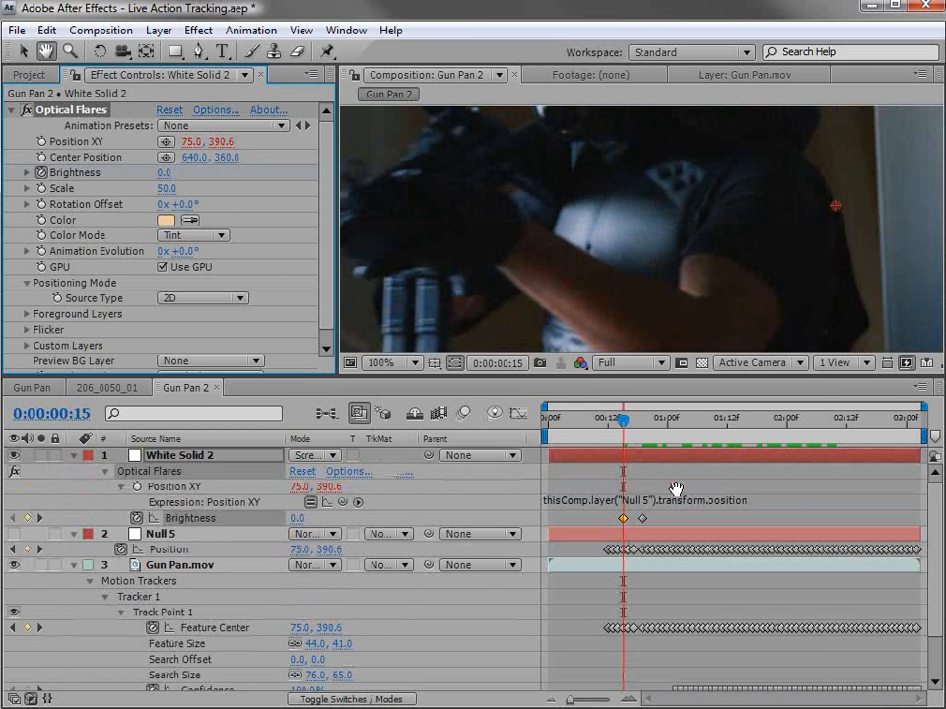
drag(476, 265, 549, 266)
key(v)
mouse_move(623, 421)
mouse_down()
mouse_move(638, 425)
mouse_move(617, 426)
mouse_up()
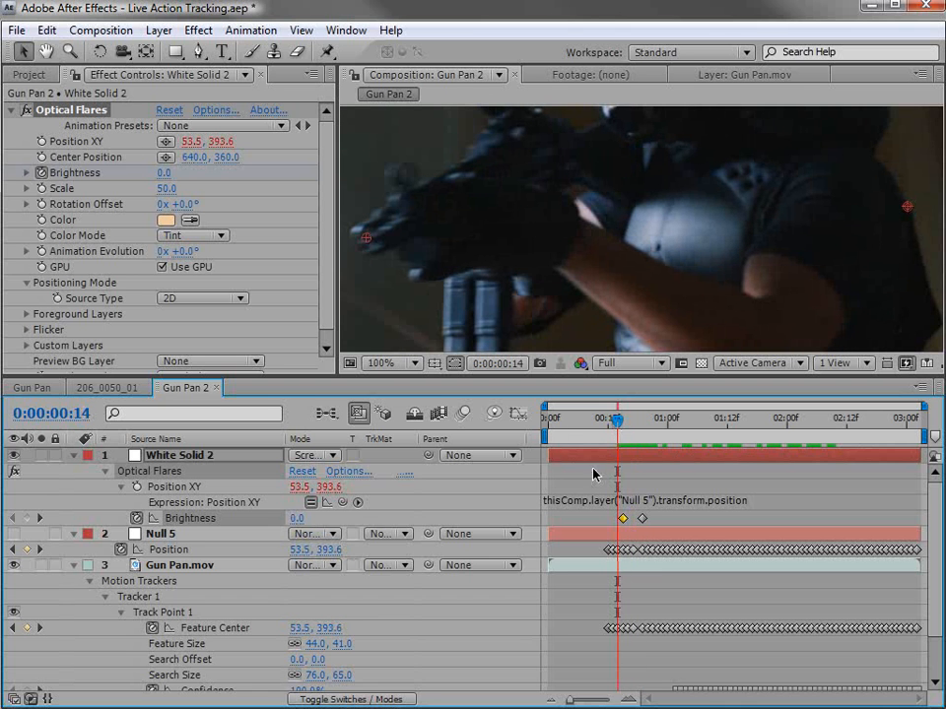
click(606, 518)
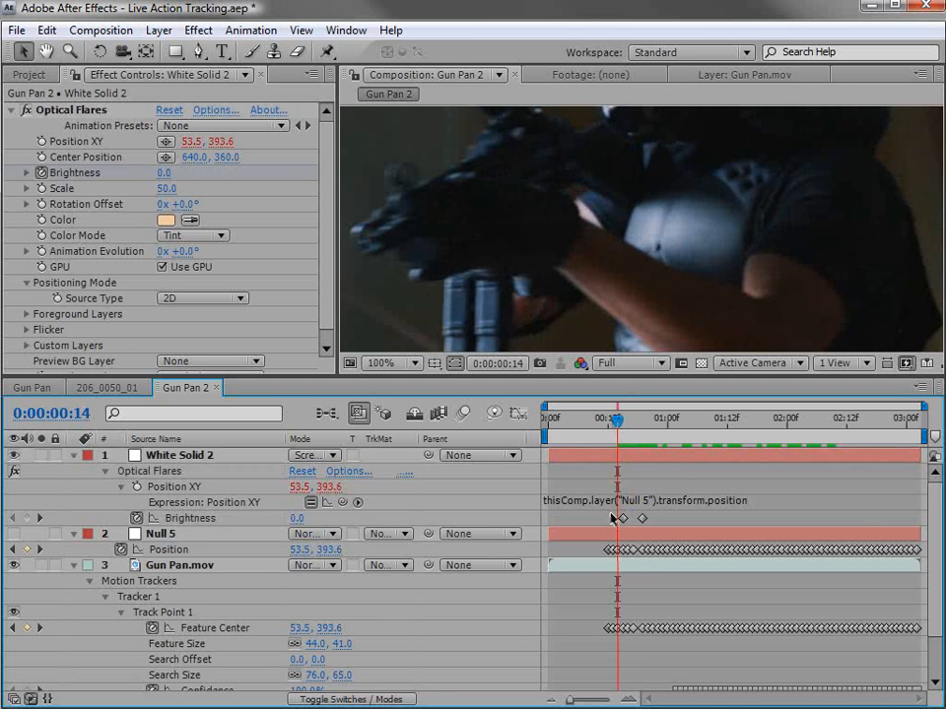
mouse_move(612, 519)
mouse_down()
mouse_move(661, 507)
mouse_move(617, 520)
mouse_up()
click(629, 523)
drag(618, 419, 603, 417)
scroll(607, 247, down, 1)
key(space)
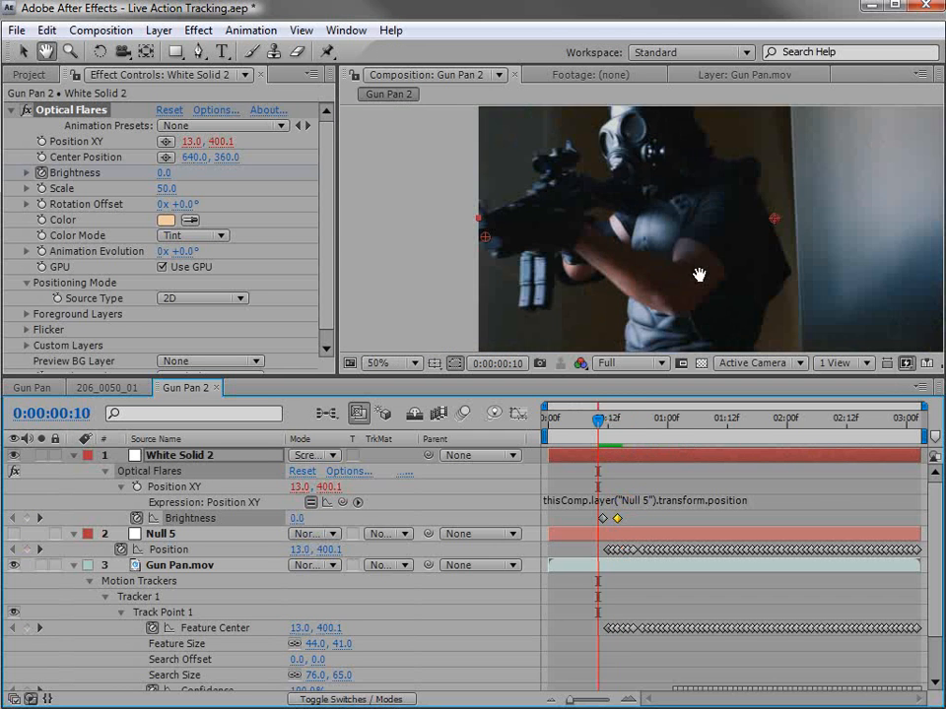
drag(699, 273, 600, 276)
Raise the flare's Scale to 100 and preview it further along the shot.
drag(596, 424, 722, 420)
drag(168, 188, 170, 187)
key(space)
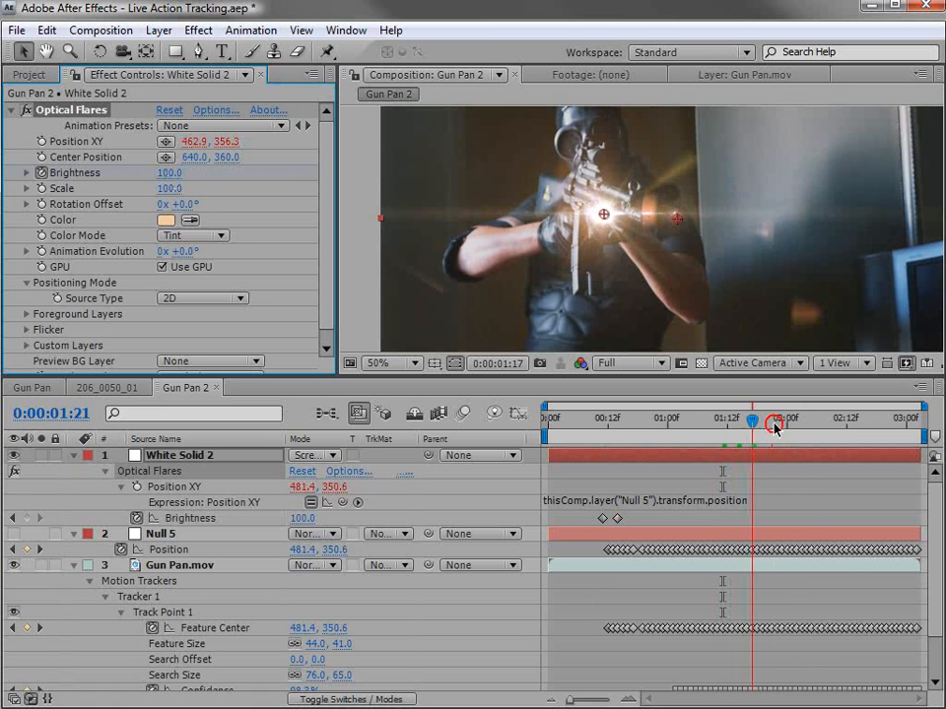
Change the flare's tint Color to the red #FD4165.
click(157, 237)
click(198, 238)
click(166, 219)
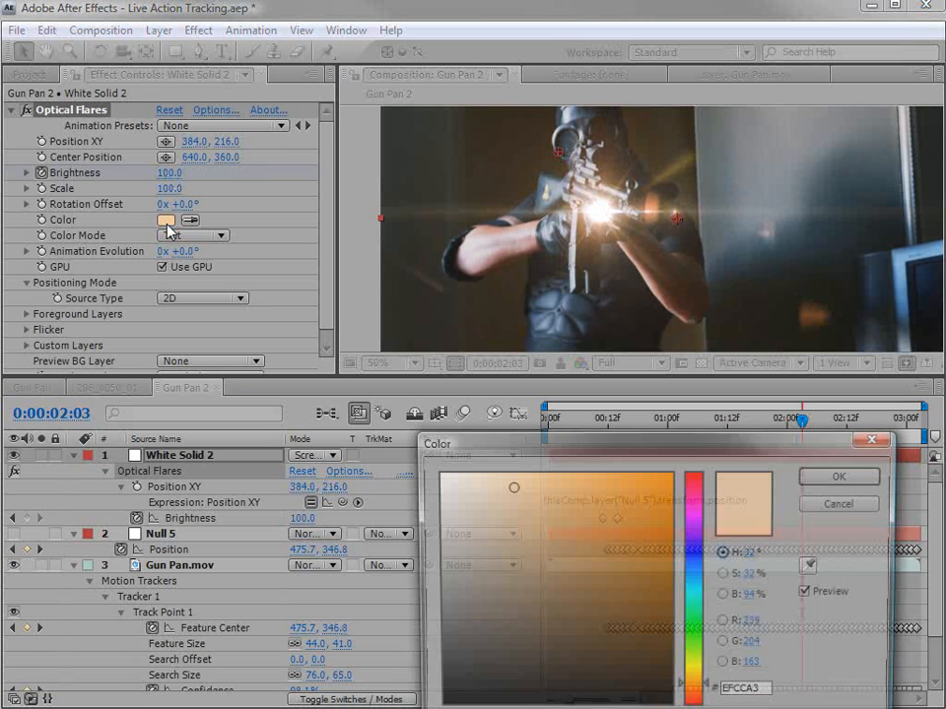
drag(608, 457, 487, 365)
click(568, 390)
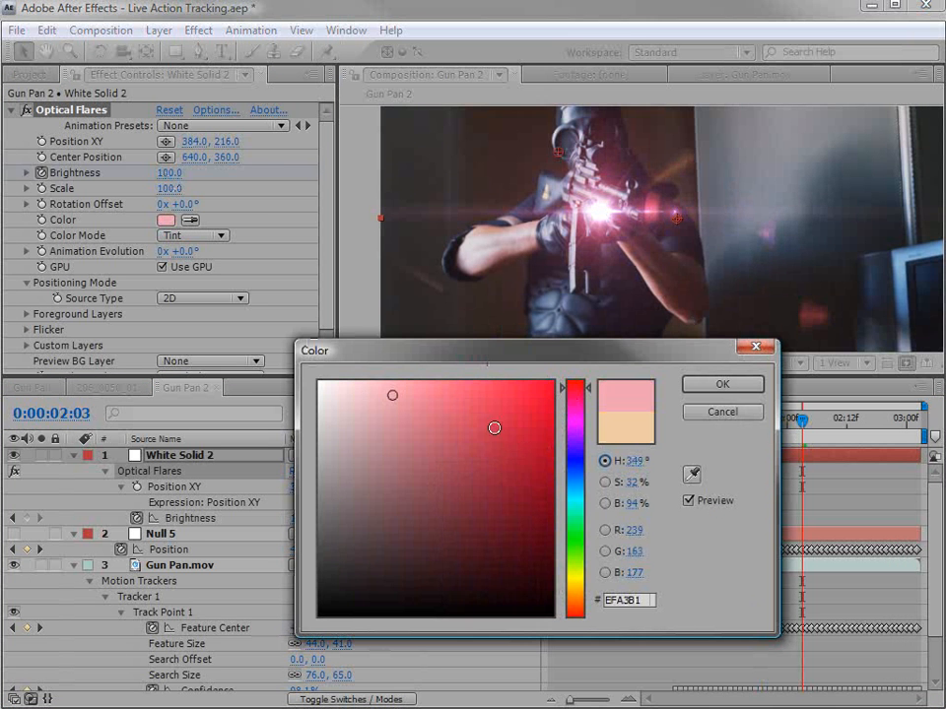
mouse_move(493, 428)
mouse_down()
mouse_move(501, 381)
mouse_move(469, 380)
mouse_move(490, 380)
mouse_up()
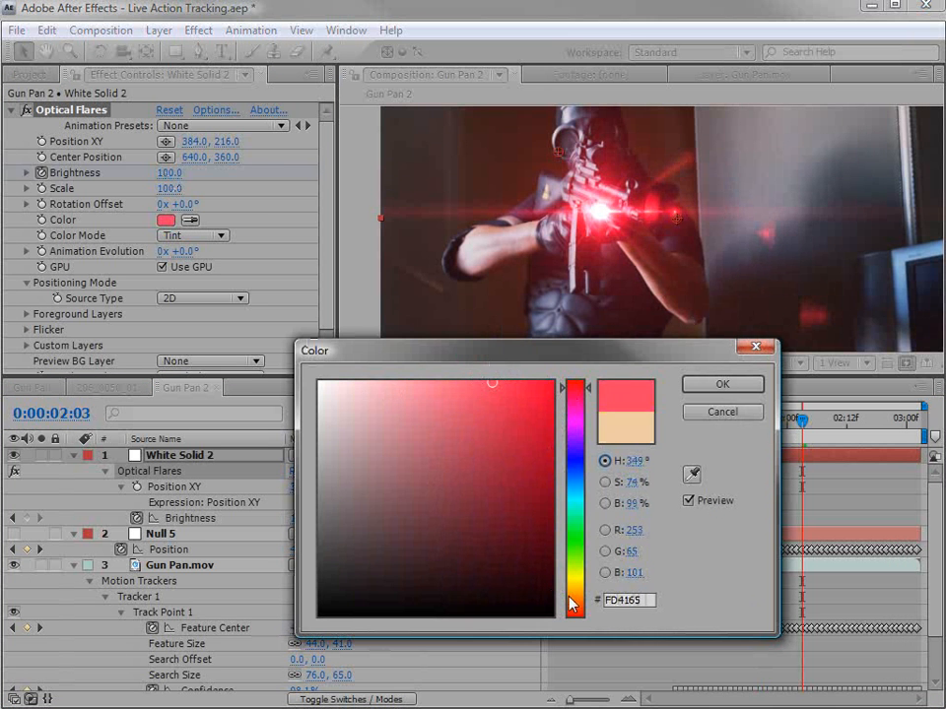
click(721, 387)
Set the flare's Scale to 60 and preview it on the gun.
drag(172, 194, 167, 188)
key(period)
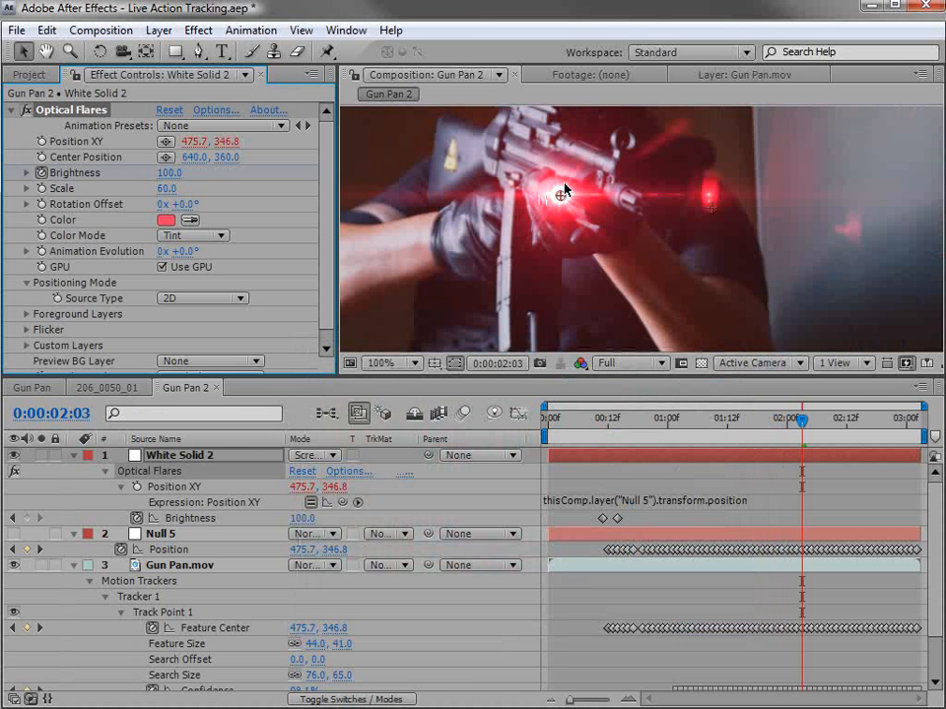
scroll(637, 253, down, 2)
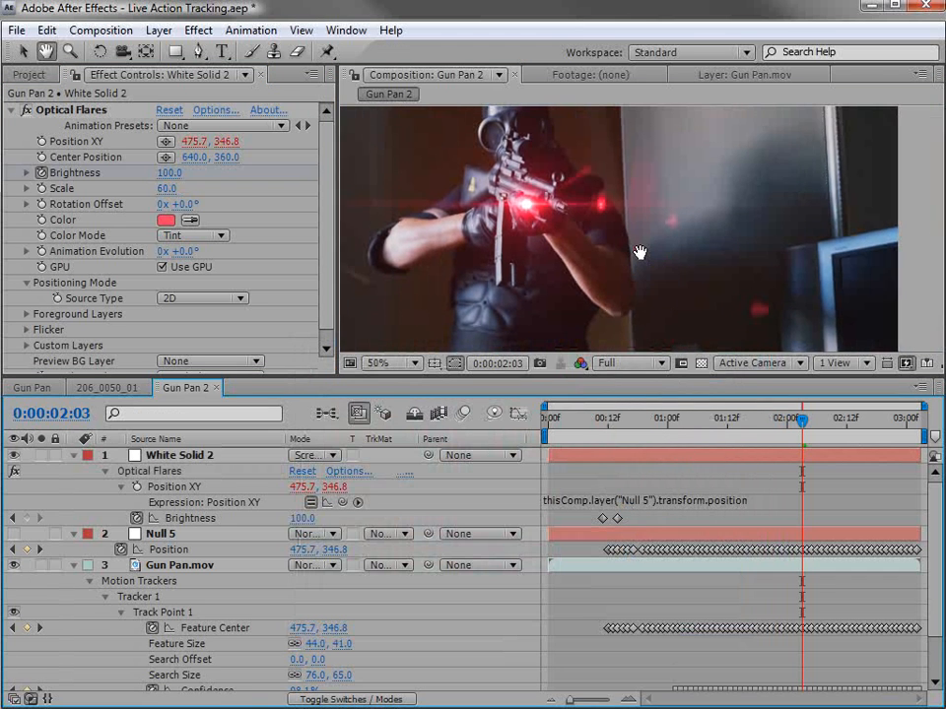
drag(802, 421, 802, 454)
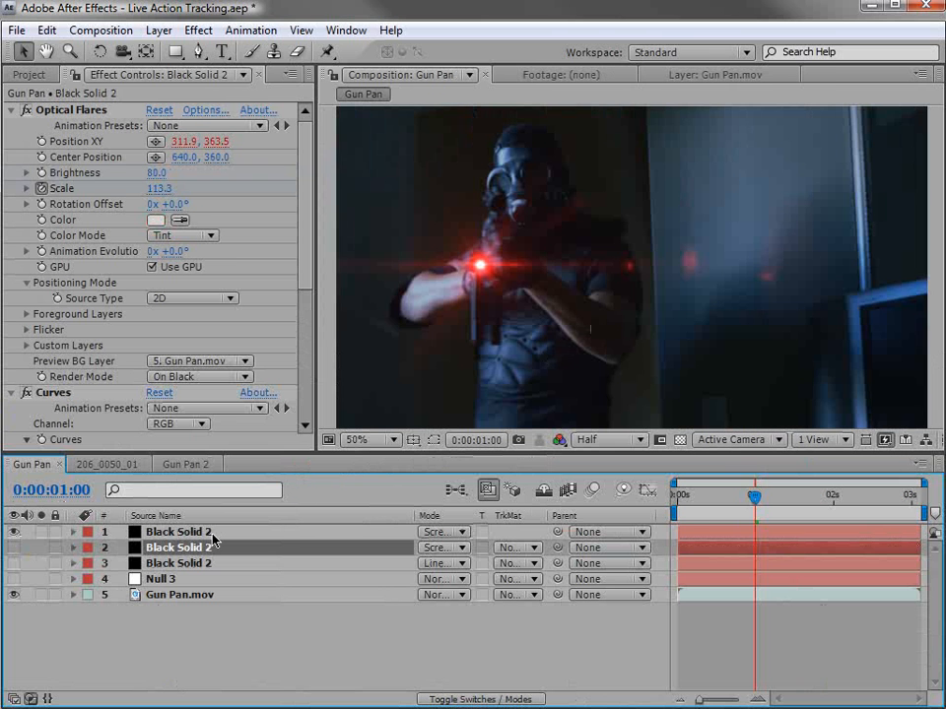
In the Gun Pan composition, inspect the topmost Black Solid 2 flare at 0:00:02:08 and open its Optical Flares options.
click(213, 535)
scroll(619, 301, up, 2)
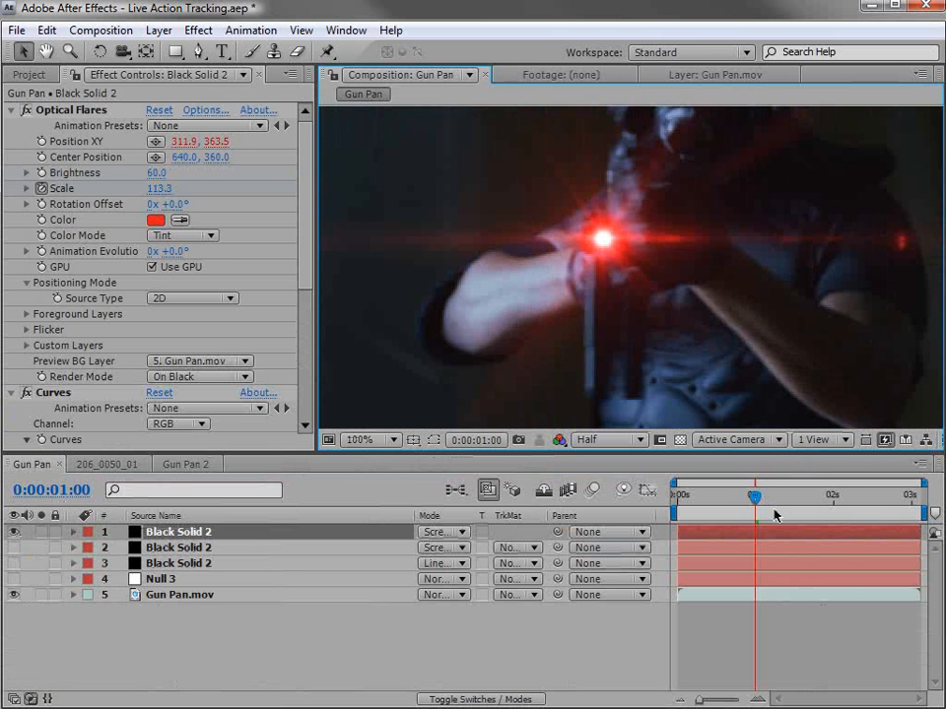
drag(774, 516, 859, 506)
scroll(654, 311, up, 1)
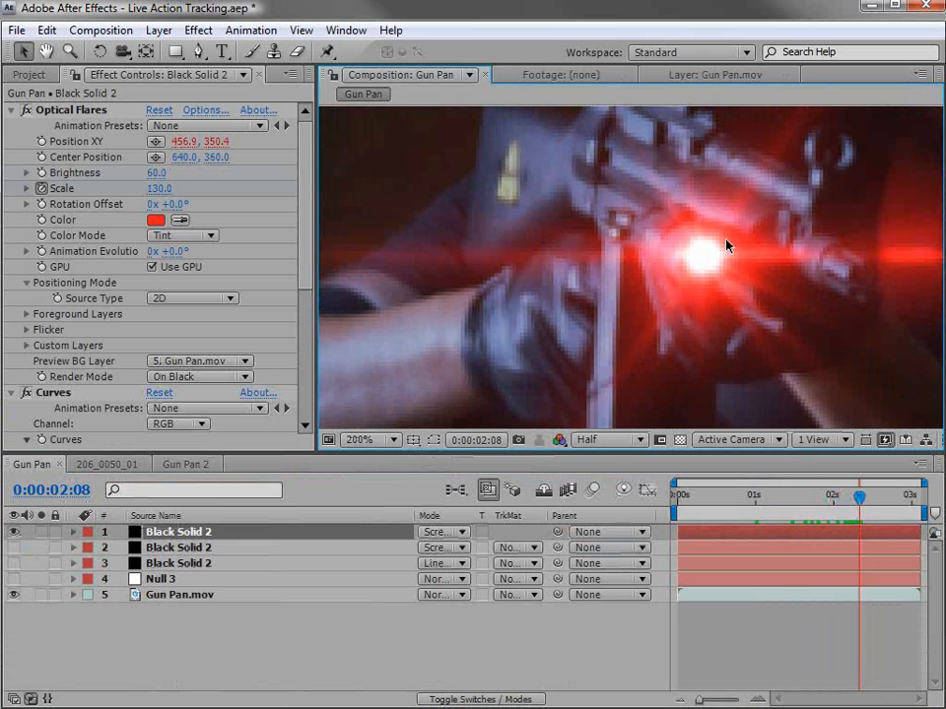
click(202, 112)
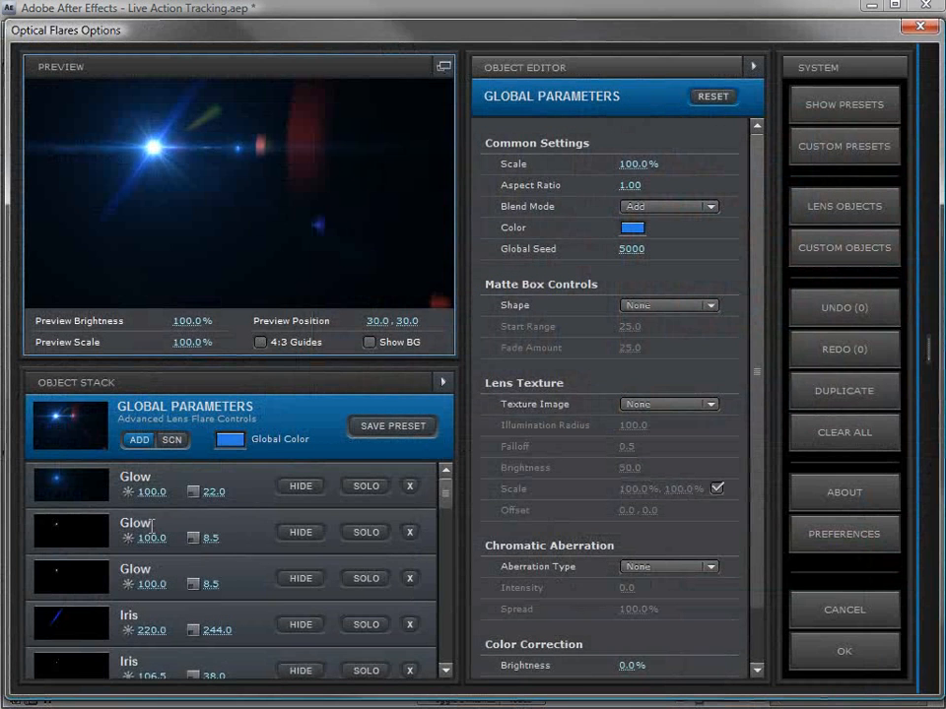
Solo the second Glow object in the flare's stack, reposition the preview flare, and try adjusting the glow's Gamma.
click(296, 531)
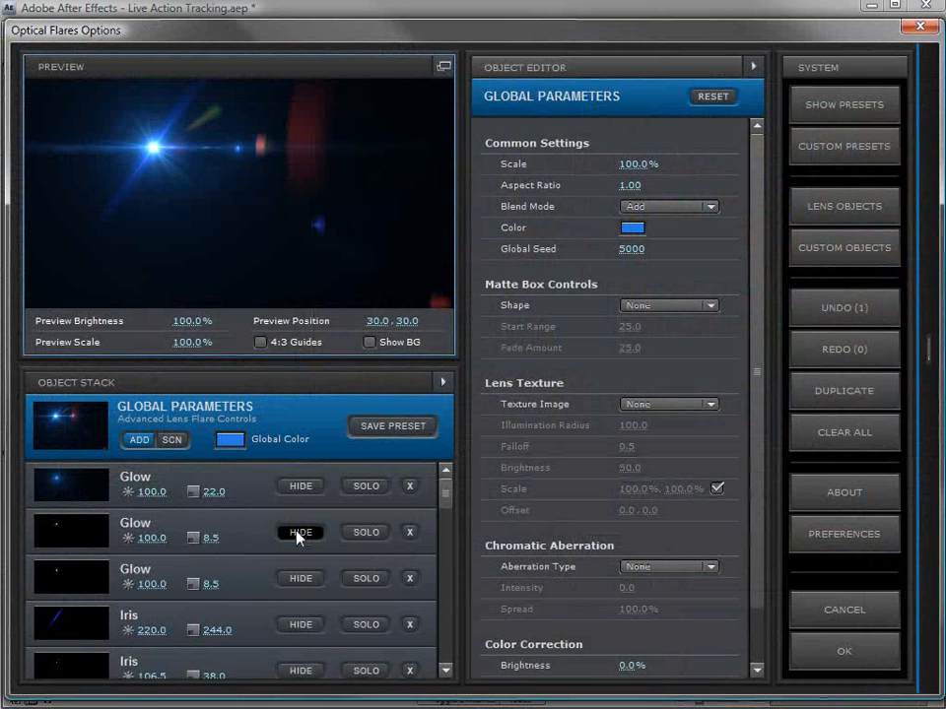
click(357, 533)
drag(194, 148, 191, 185)
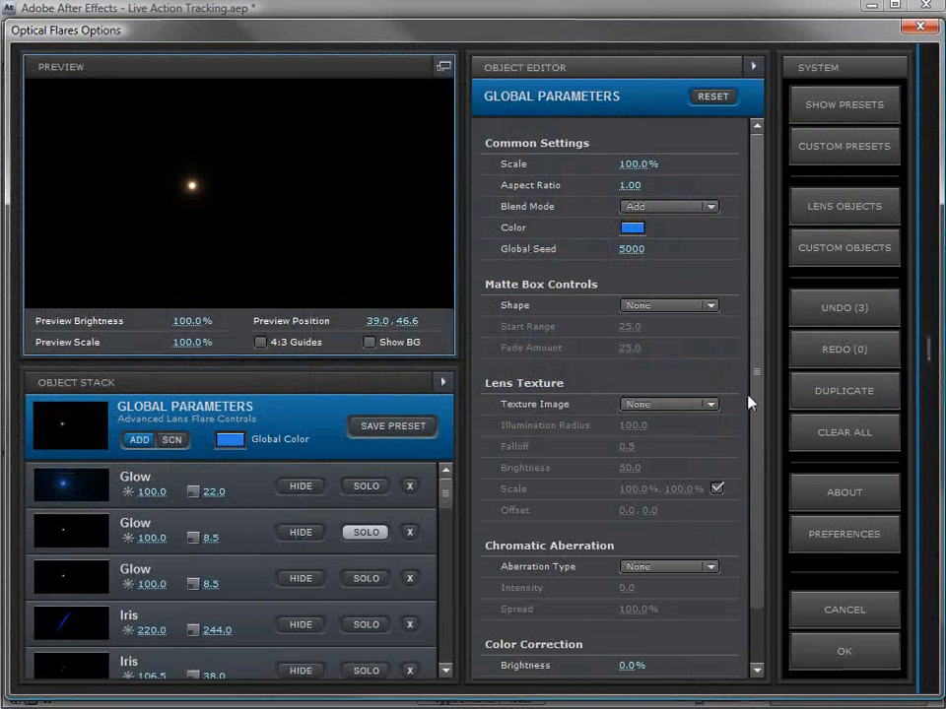
click(248, 532)
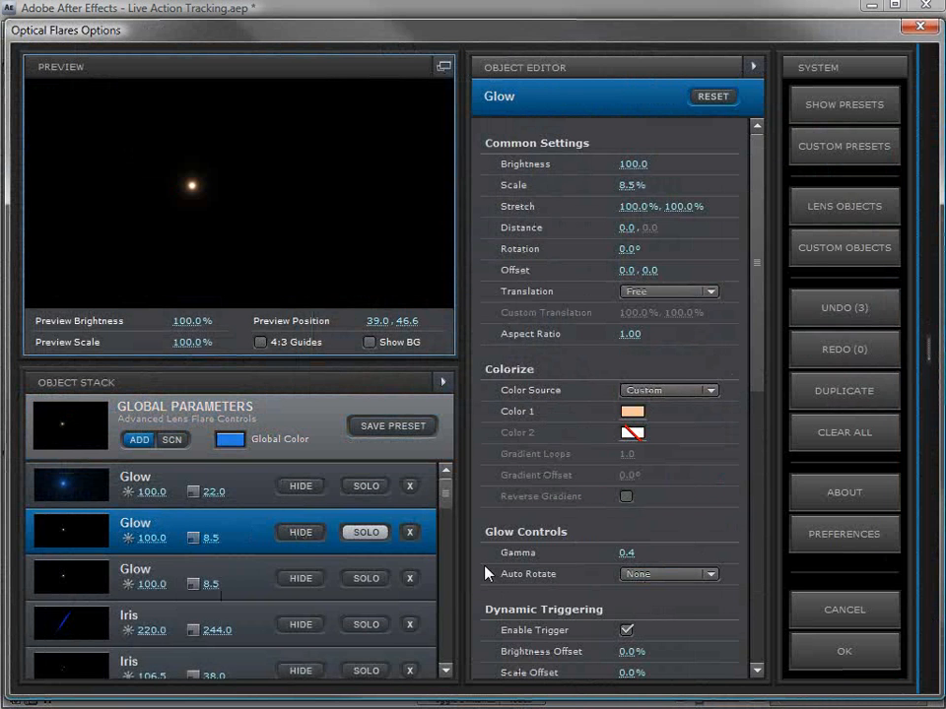
mouse_move(623, 554)
mouse_down()
mouse_move(640, 558)
mouse_move(627, 555)
mouse_up()
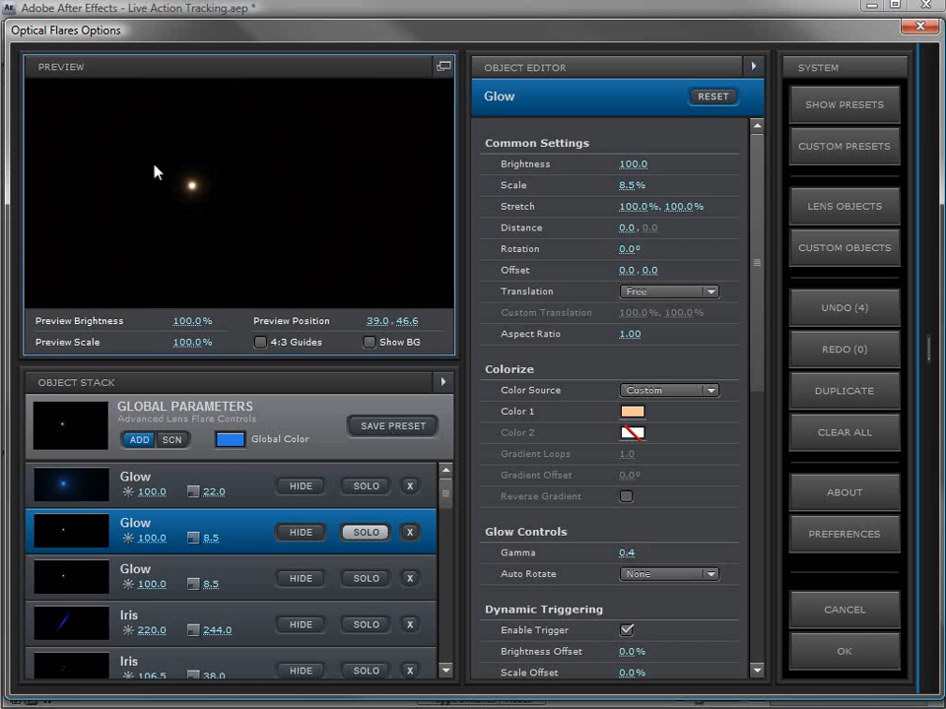
Apply the soloed glow to the Gun Pan composition and preview it on the gun back to 0:00:01:00.
click(208, 205)
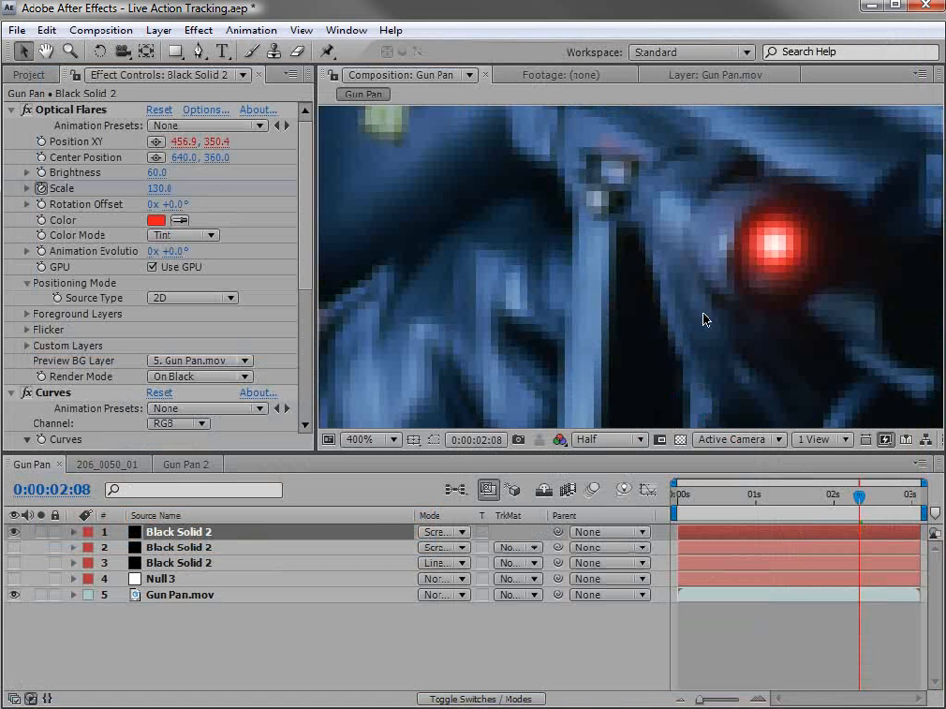
scroll(729, 296, down, 4)
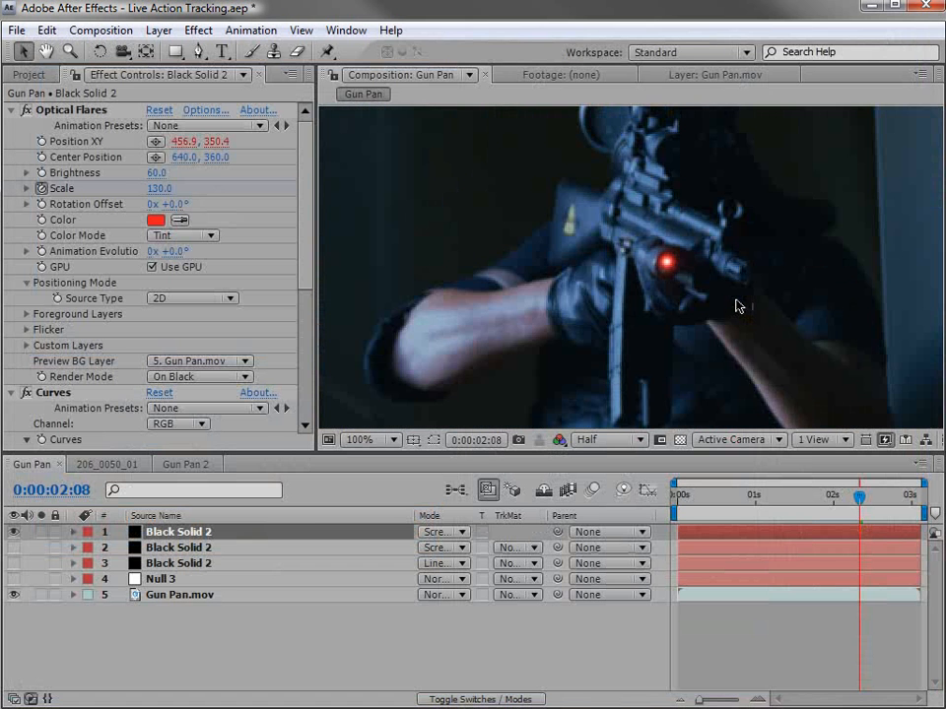
drag(859, 497, 755, 498)
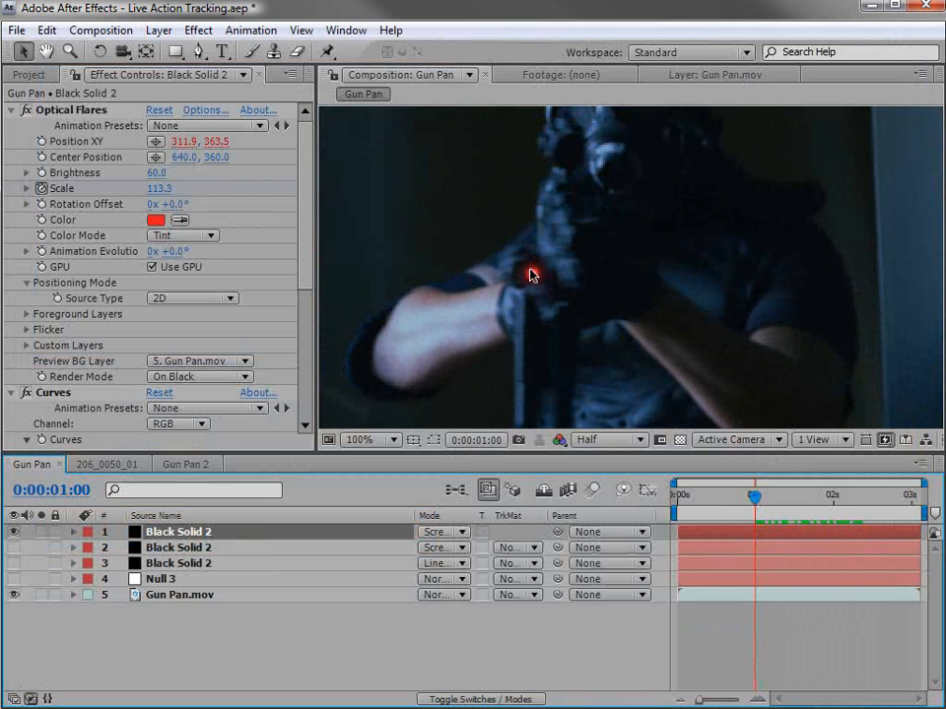
Turn off the glow's solo in the Optical Flares options and preview the full flare on the gun up to 0:00:02:01.
click(204, 110)
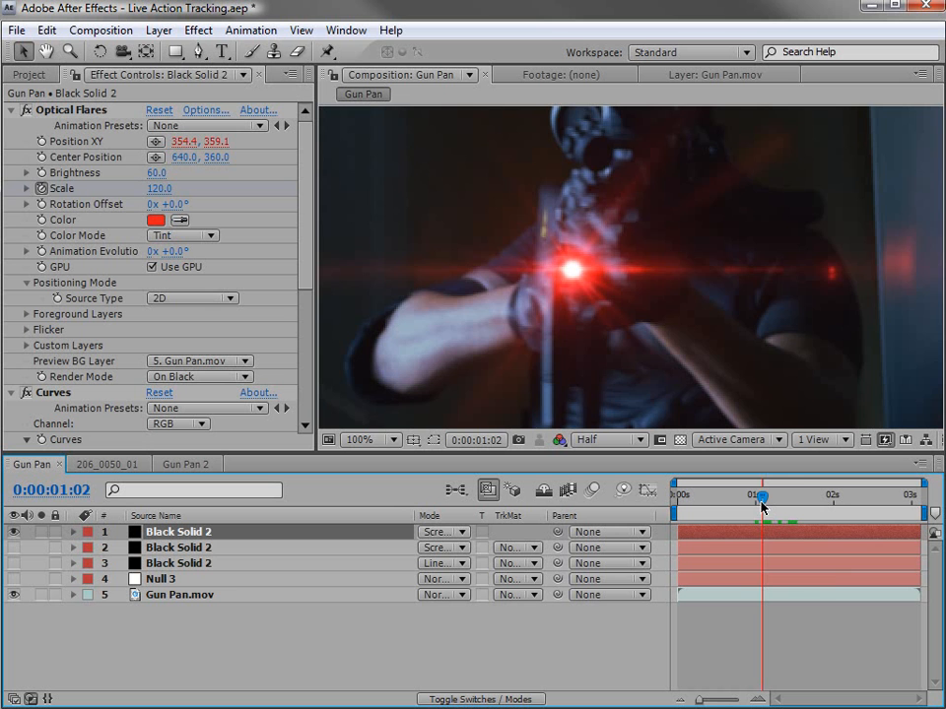
drag(761, 506, 837, 525)
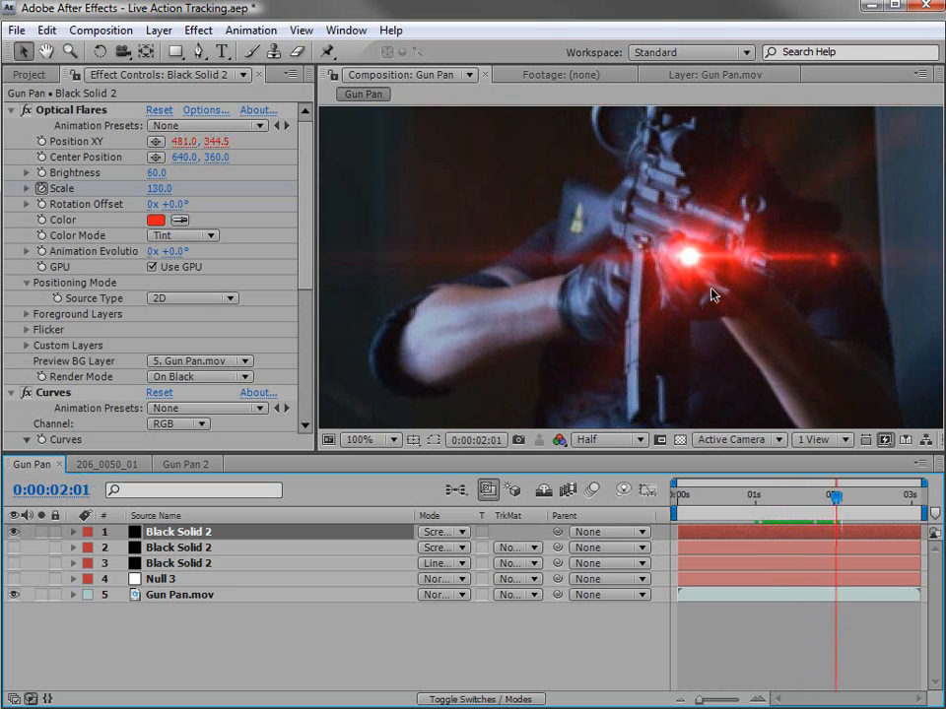
scroll(713, 296, down, 1)
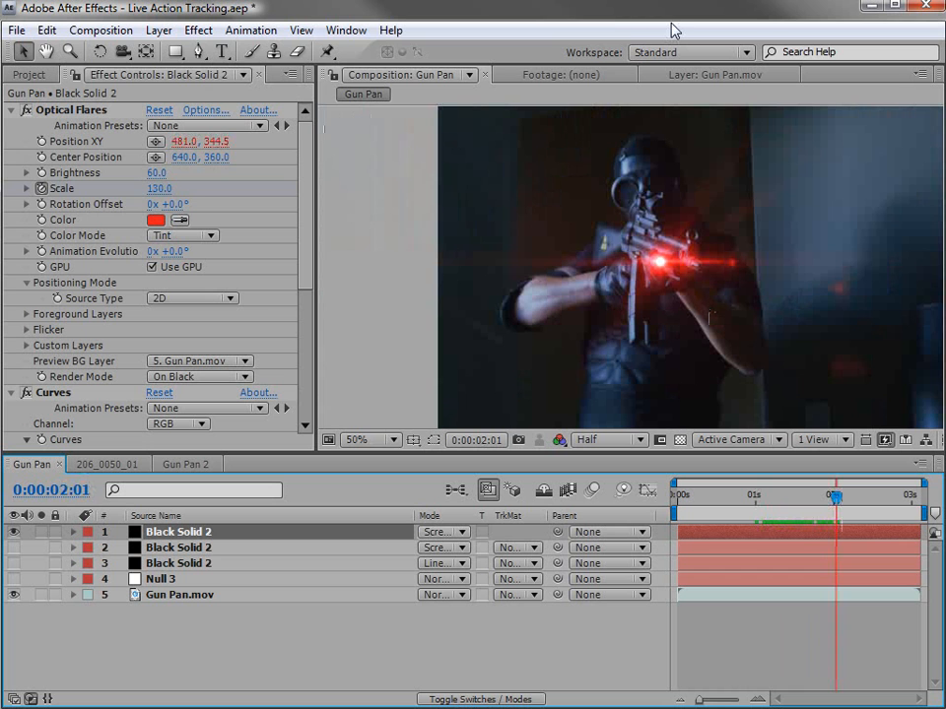